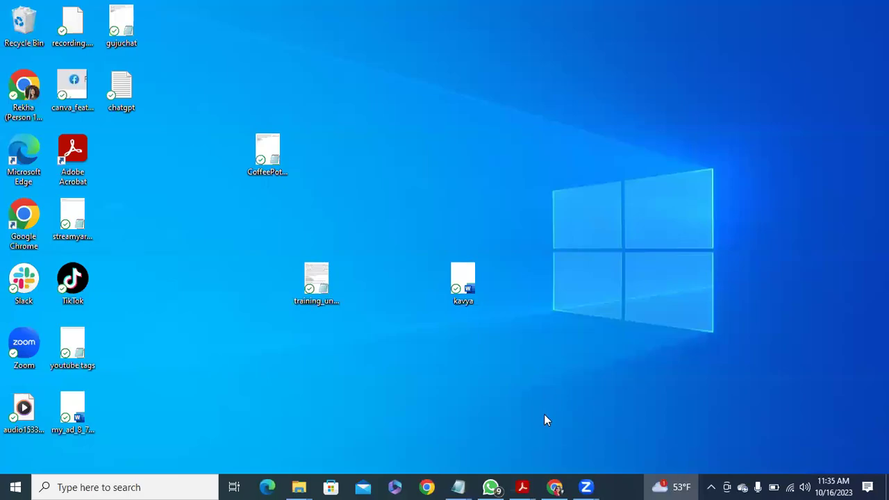
Restore the Chrome window that shows the Facebook home feed.
{"action": "left_click", "coordinate": [555, 487]}
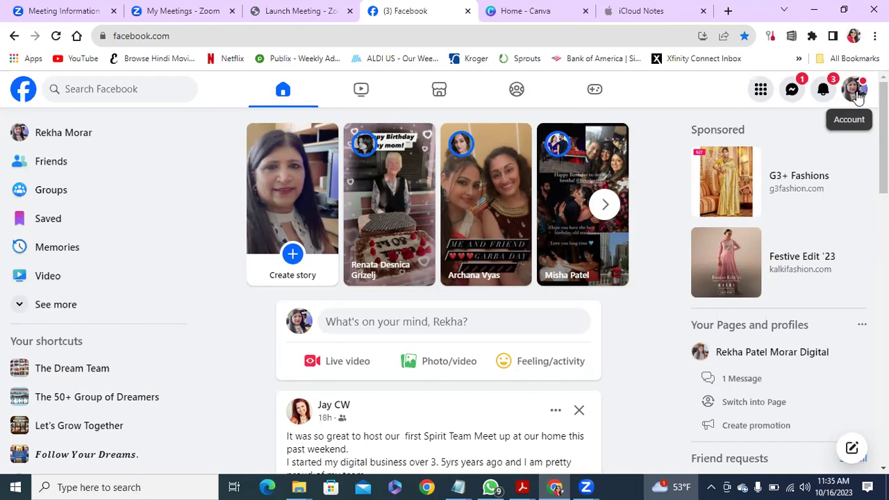
Switch Facebook to the business Page profile and go to its Settings & privacy settings.
{"action": "left_click", "coordinate": [856, 90]}
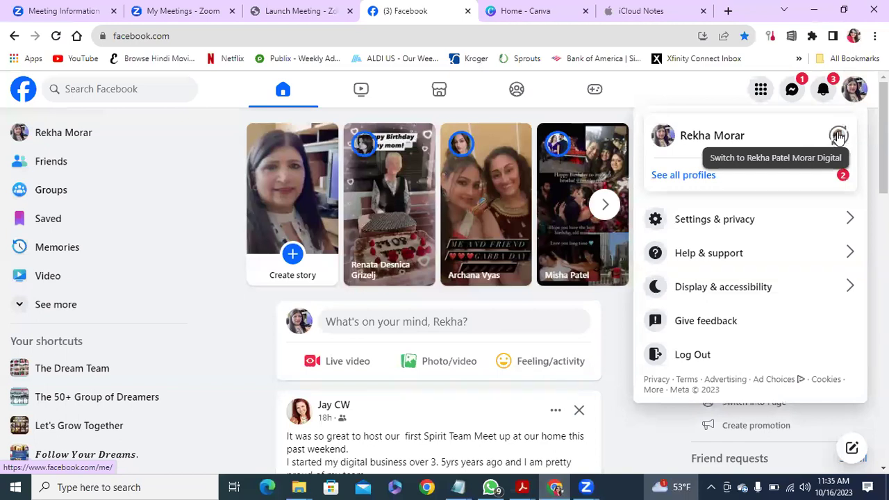
{"action": "left_click", "coordinate": [839, 135]}
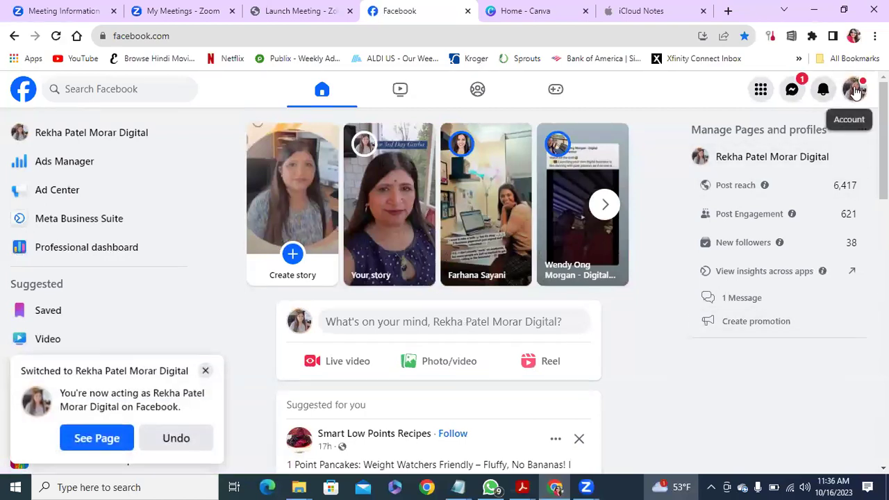
{"action": "left_click", "coordinate": [856, 90]}
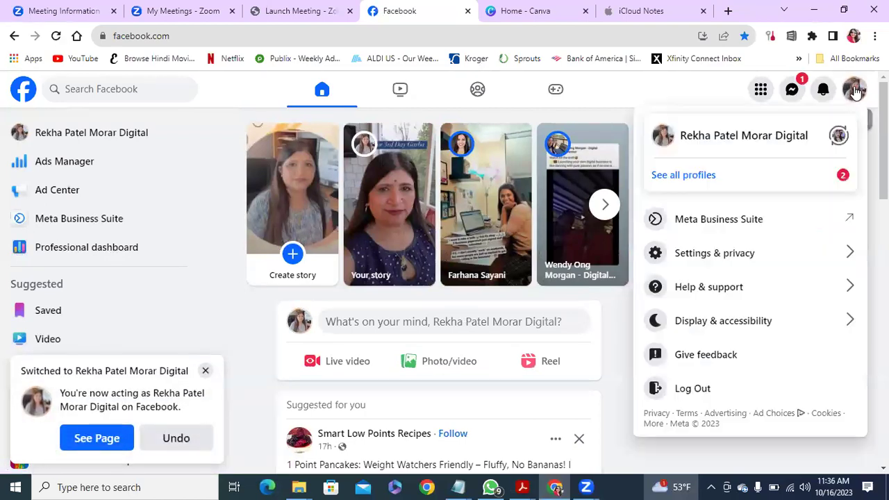
{"action": "left_click", "coordinate": [750, 254]}
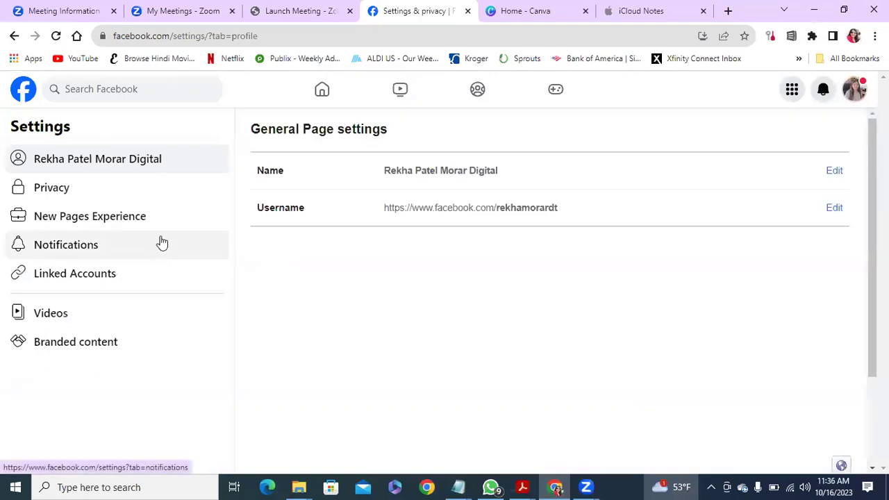
In the Page's Videos settings, type a co-host's page name into the Crossposting Add Page search.
{"action": "left_click", "coordinate": [50, 316]}
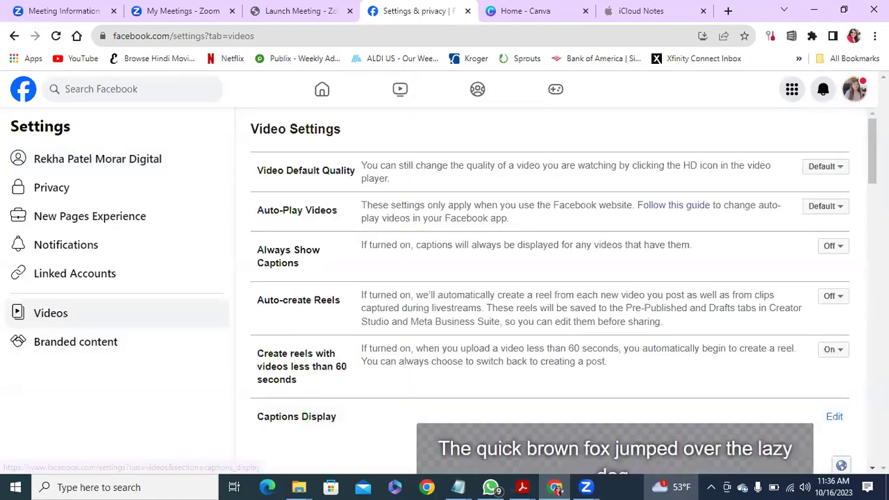
{"action": "scroll", "coordinate": [555, 292], "scroll_direction": "down", "scroll_amount": 4}
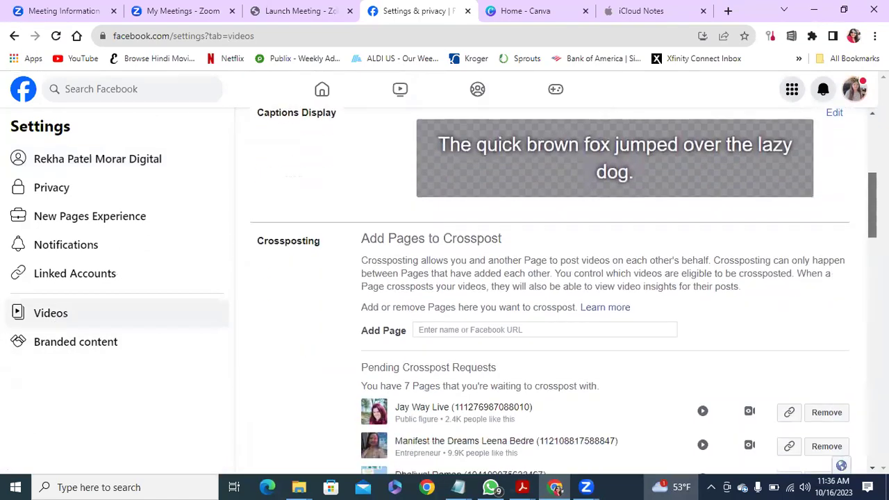
{"action": "scroll", "coordinate": [555, 292], "scroll_direction": "down", "scroll_amount": 1}
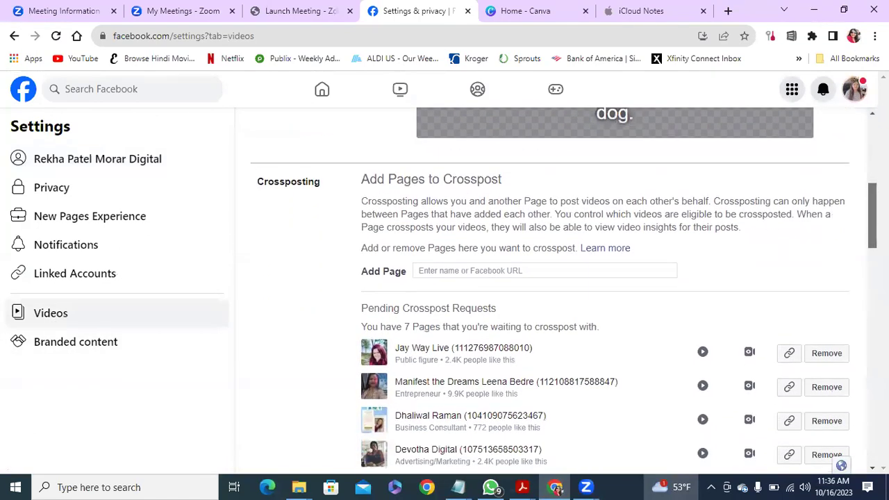
{"action": "left_click", "coordinate": [454, 271]}
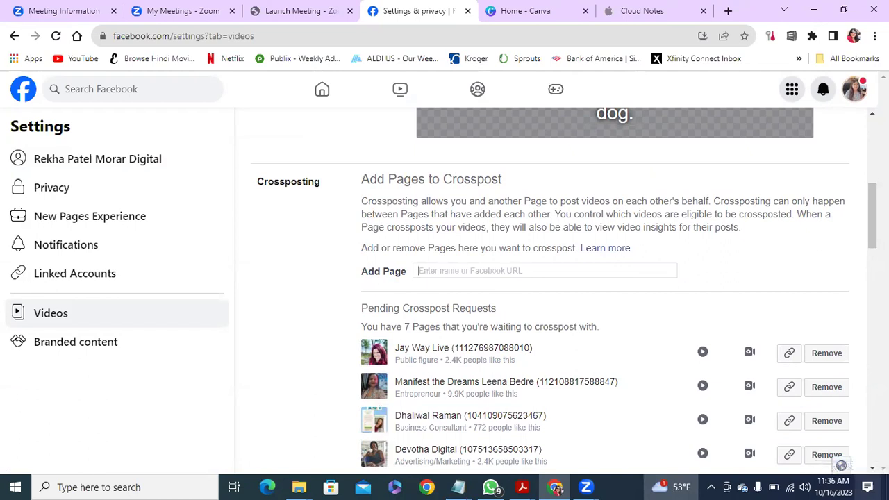
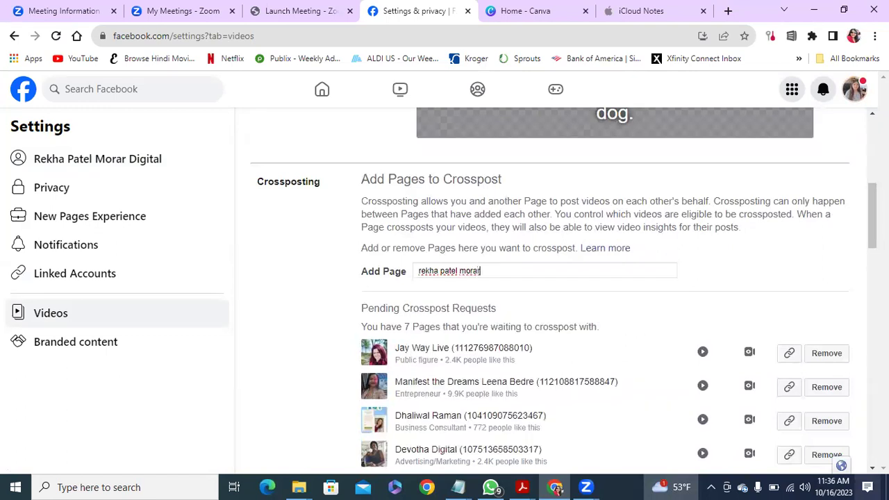
Clear the Add Page search and select the second pending crosspost request's name.
{"action": "key", "text": "BackSpace"}
{"action": "key", "text": "BackSpace"}
{"action": "key", "text": "BackSpace"}
{"action": "key", "text": "BackSpace"}
{"action": "key", "text": "BackSpace"}
{"action": "key", "text": "BackSpace"}
{"action": "key", "text": "BackSpace"}
{"action": "key", "text": "BackSpace"}
{"action": "key", "text": "BackSpace"}
{"action": "key", "text": "BackSpace"}
{"action": "key", "text": "BackSpace"}
{"action": "key", "text": "BackSpace"}
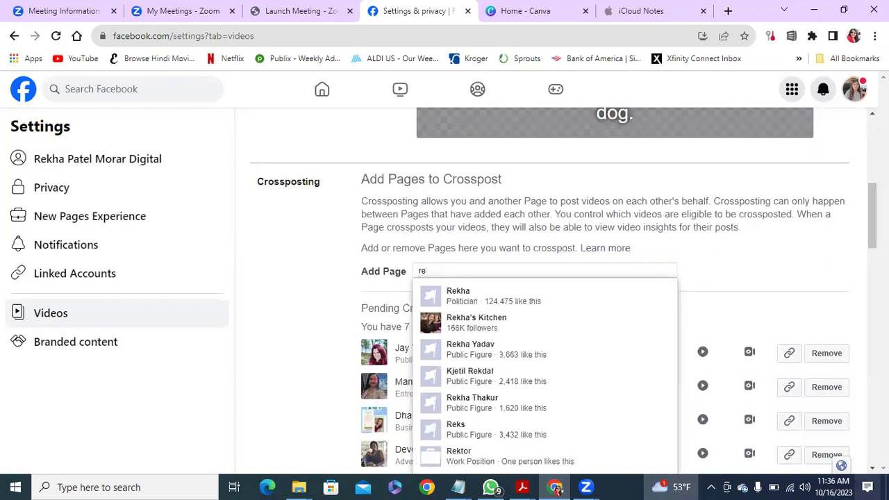
{"action": "key", "text": "BackSpace"}
{"action": "key", "text": "BackSpace"}
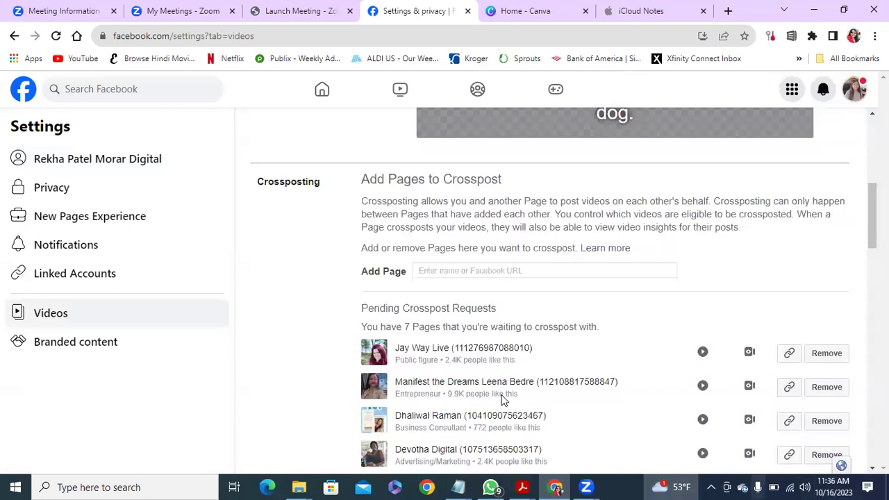
{"action": "left_click_drag", "start_coordinate": [396, 382], "coordinate": [533, 381]}
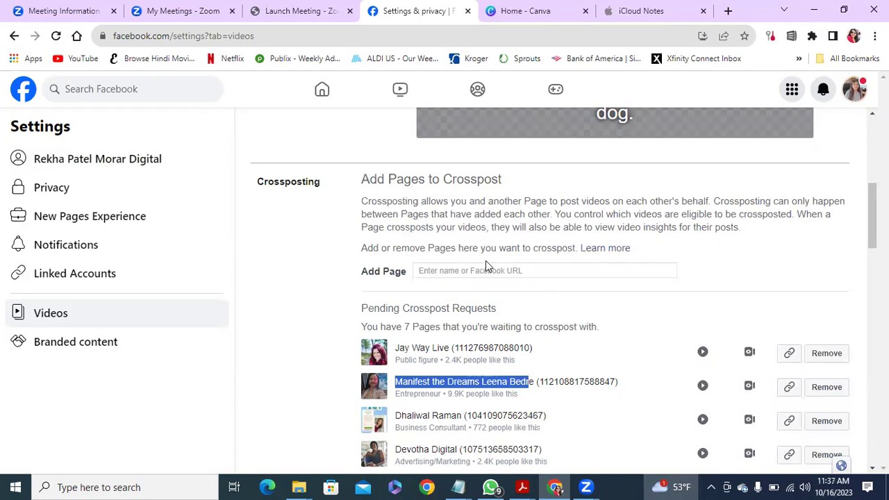
{"action": "scroll", "coordinate": [618, 291], "scroll_direction": "down", "scroll_amount": 3}
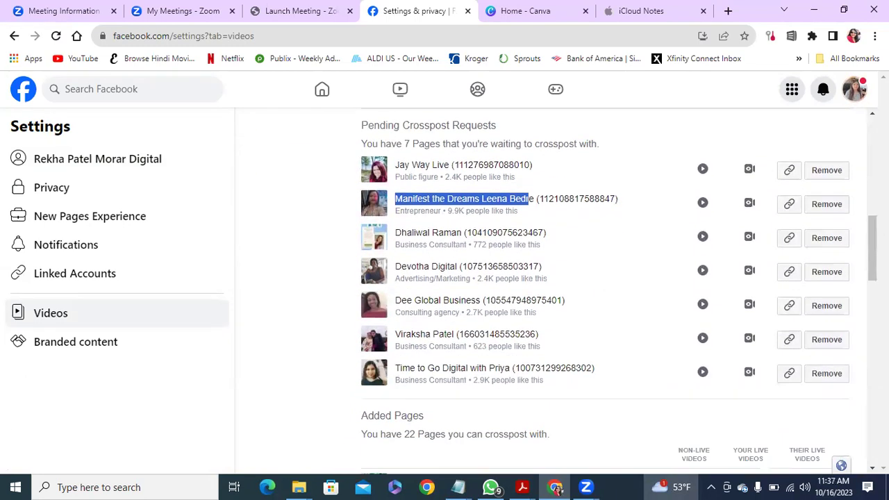
{"action": "scroll", "coordinate": [567, 291], "scroll_direction": "up", "scroll_amount": 2}
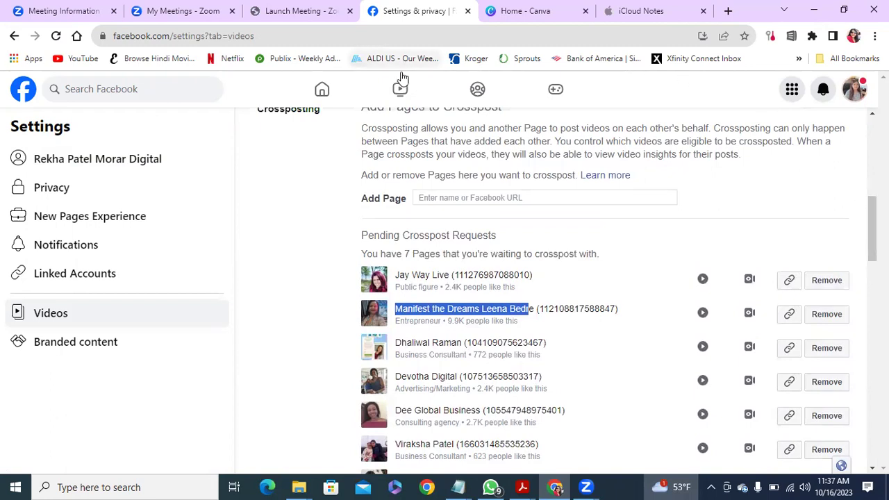
Open the 'Gujarati chat' design from Canva's Recent designs.
{"action": "left_click", "coordinate": [522, 10]}
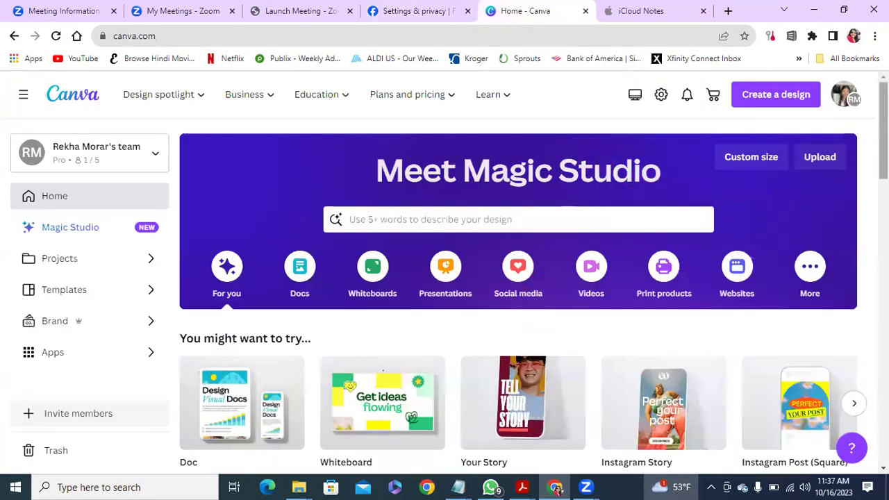
{"action": "scroll", "coordinate": [527, 278], "scroll_direction": "down", "scroll_amount": 3}
{"action": "scroll", "coordinate": [383, 179], "scroll_direction": "down", "scroll_amount": 3}
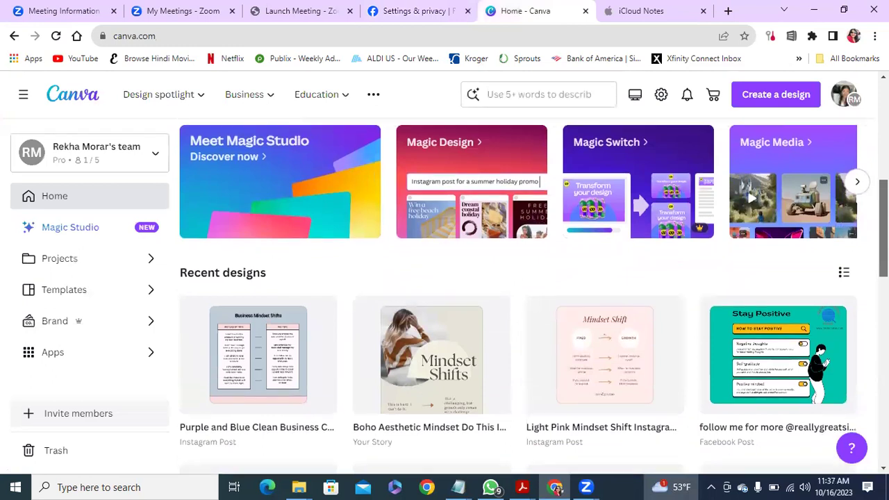
{"action": "scroll", "coordinate": [524, 296], "scroll_direction": "down", "scroll_amount": 3}
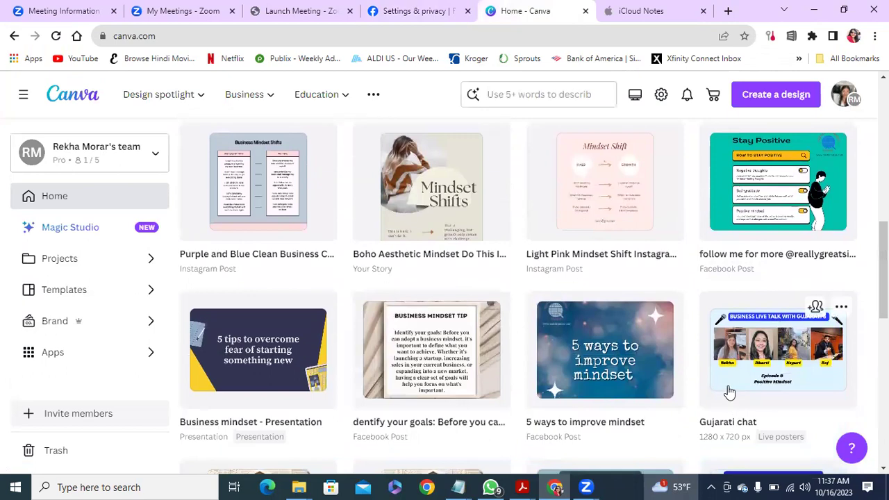
{"action": "left_click", "coordinate": [786, 337]}
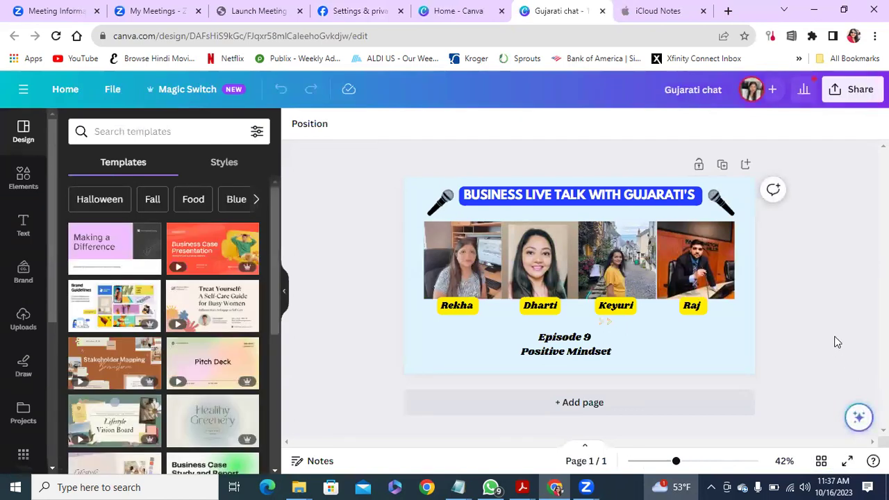
Download the Gujarati chat poster from the Share menu as a PNG file.
{"action": "left_click", "coordinate": [852, 94]}
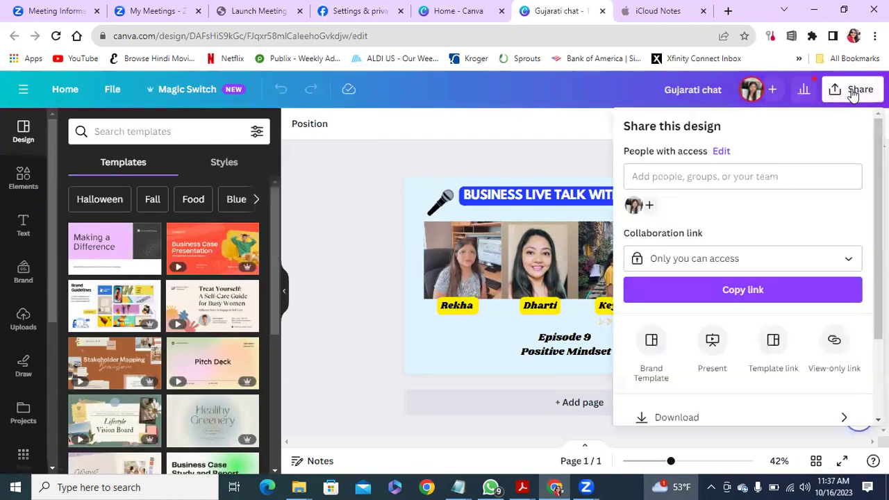
{"action": "left_click", "coordinate": [684, 418]}
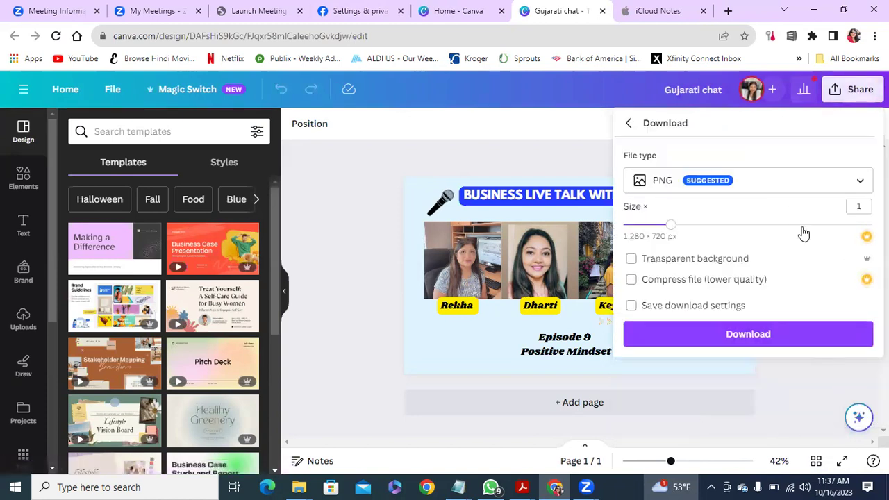
{"action": "left_click", "coordinate": [774, 334]}
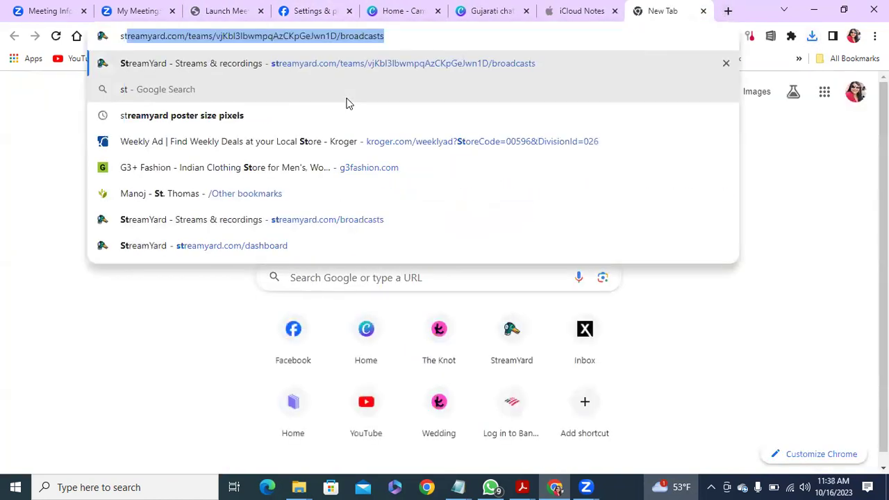
Load the StreamYard broadcasts page, check Destinations, then return to Home.
{"action": "key", "text": "Return"}
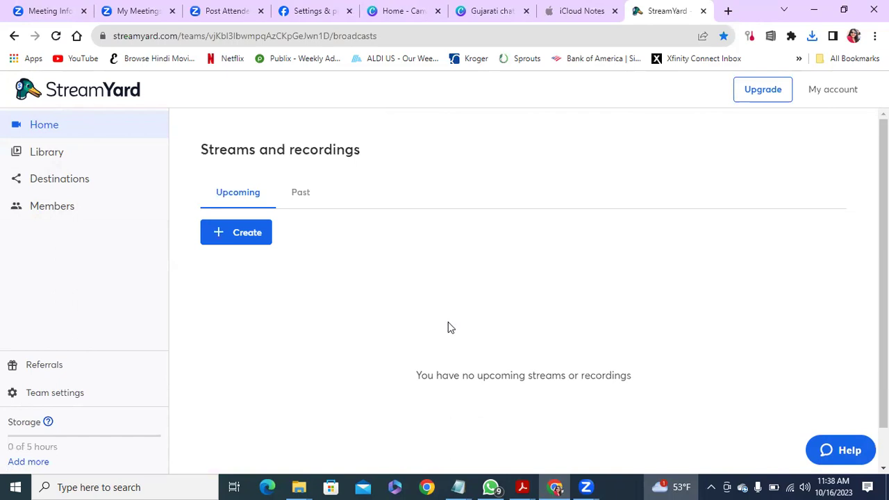
{"action": "left_click", "coordinate": [81, 181]}
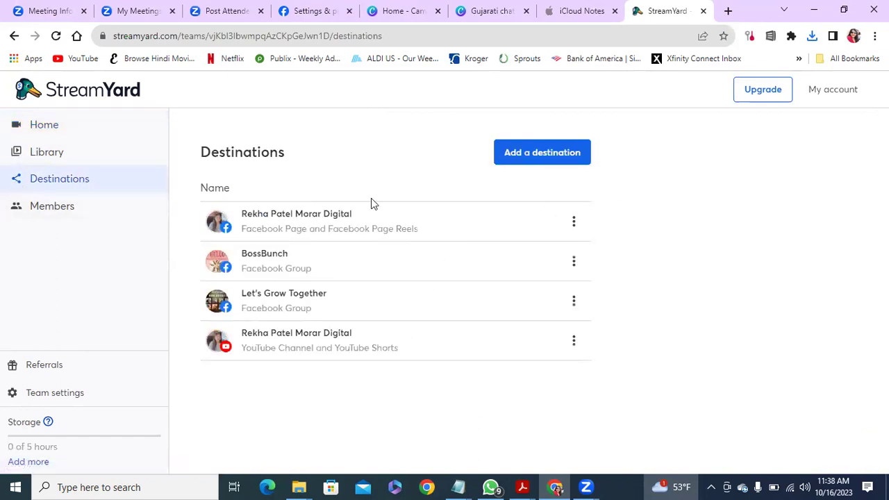
{"action": "left_click", "coordinate": [45, 129]}
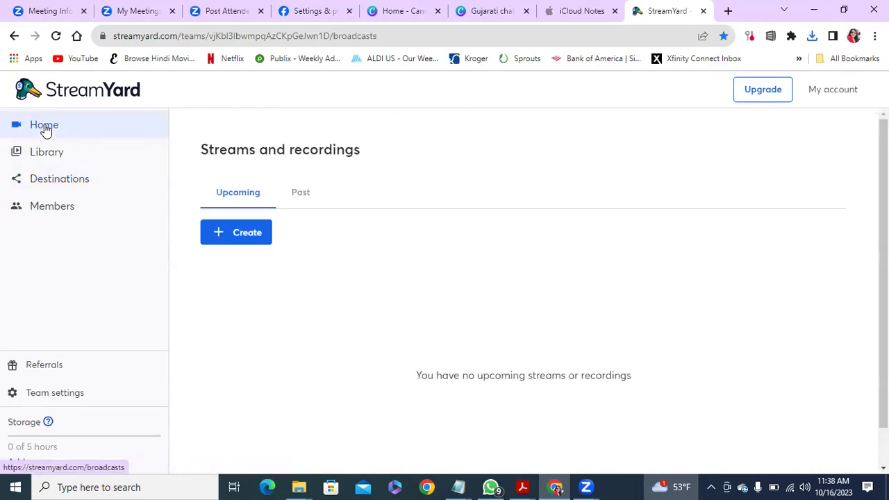
Create a live stream targeting the business Facebook page, then minimize the browser.
{"action": "left_click", "coordinate": [261, 241]}
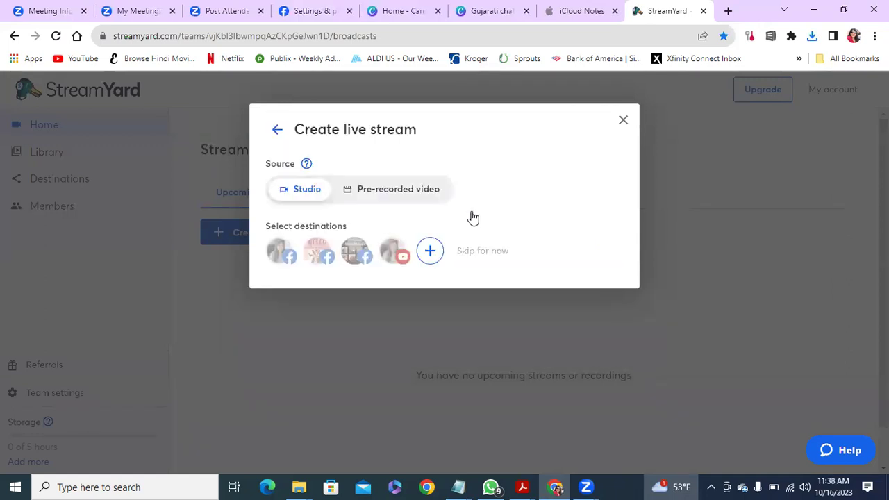
{"action": "left_click", "coordinate": [280, 256]}
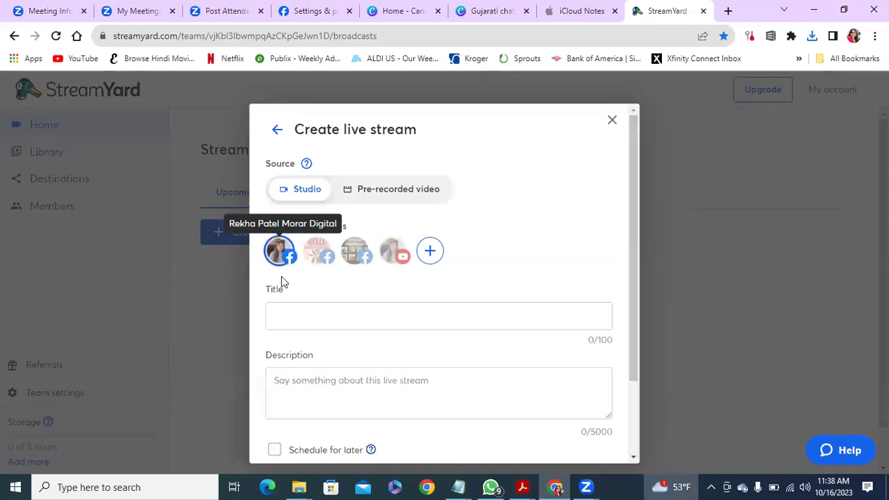
{"action": "left_click", "coordinate": [287, 313]}
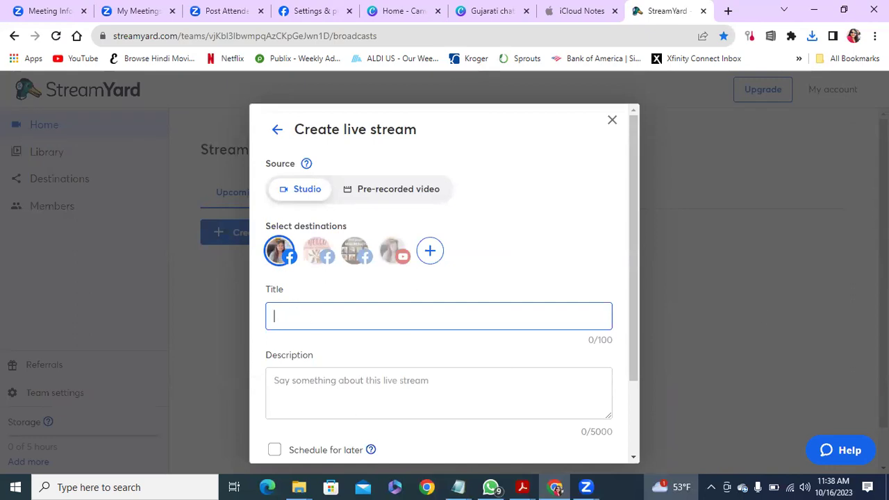
{"action": "left_click", "coordinate": [816, 11]}
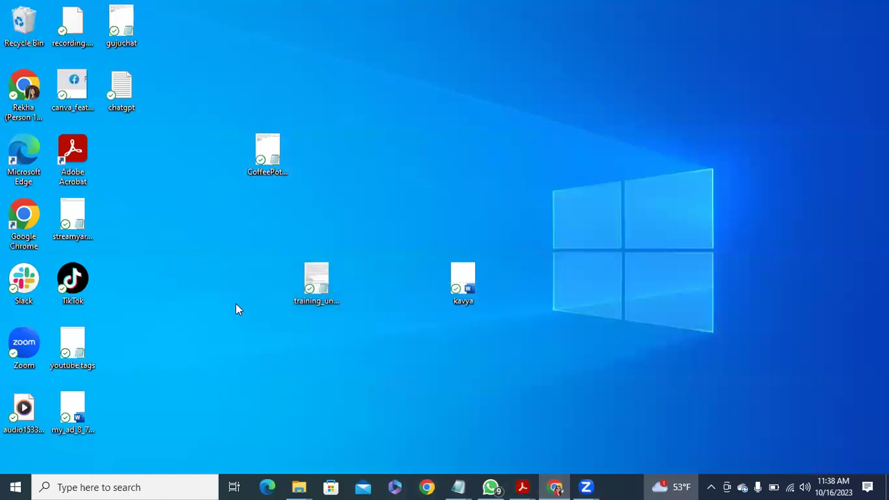
Open the gujuchat notes and change the title to 'Episode 9 - Positive Mindset'.
{"action": "double_click", "coordinate": [121, 24]}
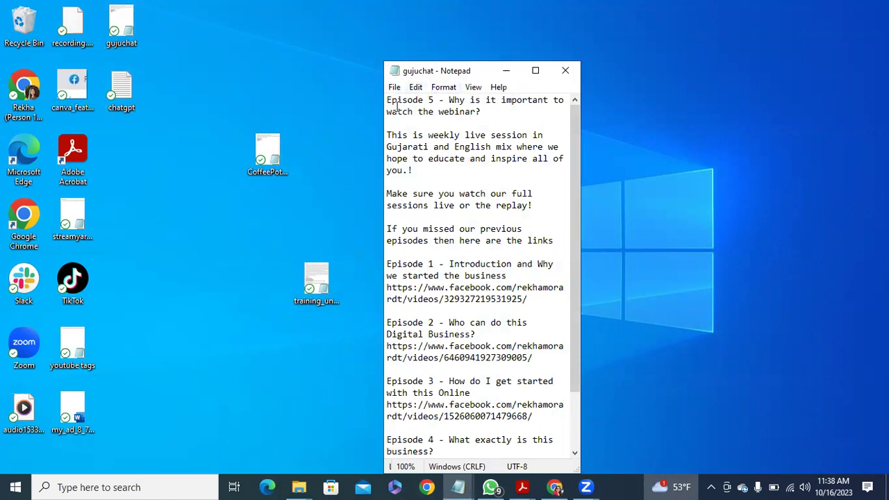
{"action": "left_click_drag", "start_coordinate": [427, 99], "coordinate": [434, 99]}
{"action": "type", "text": "9"}
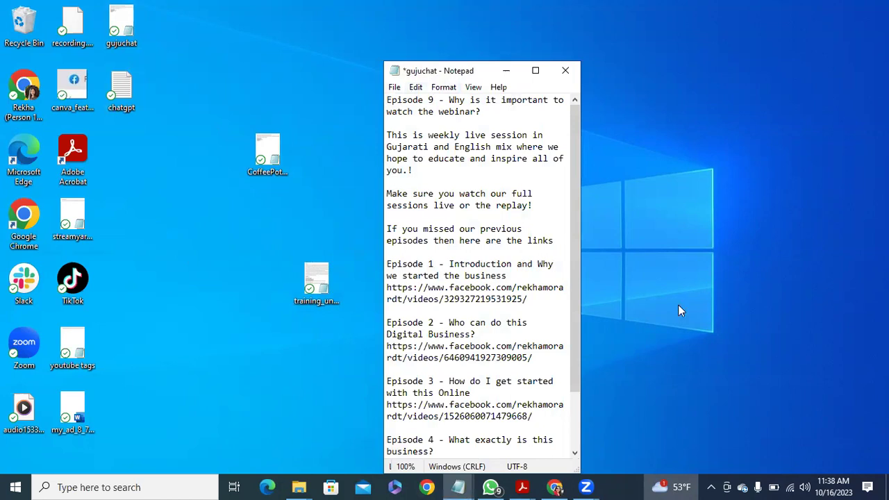
{"action": "left_click_drag", "start_coordinate": [449, 99], "coordinate": [482, 113]}
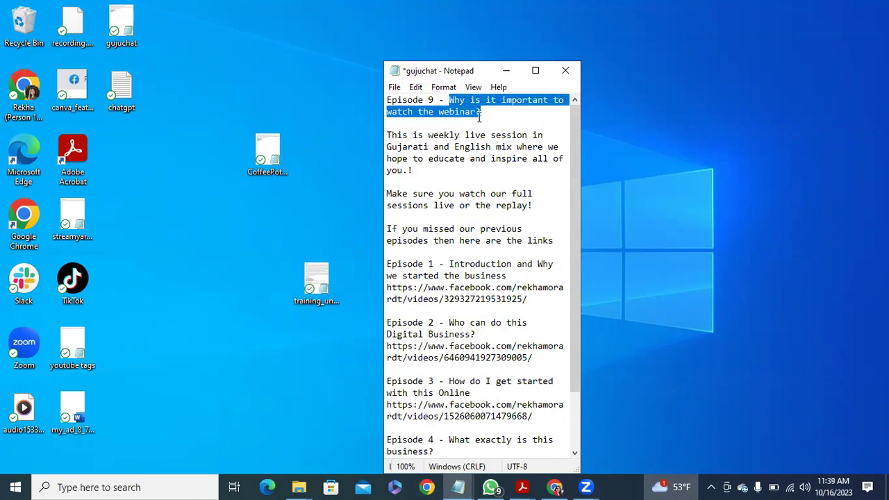
{"action": "type", "text": "Positive Mindset"}
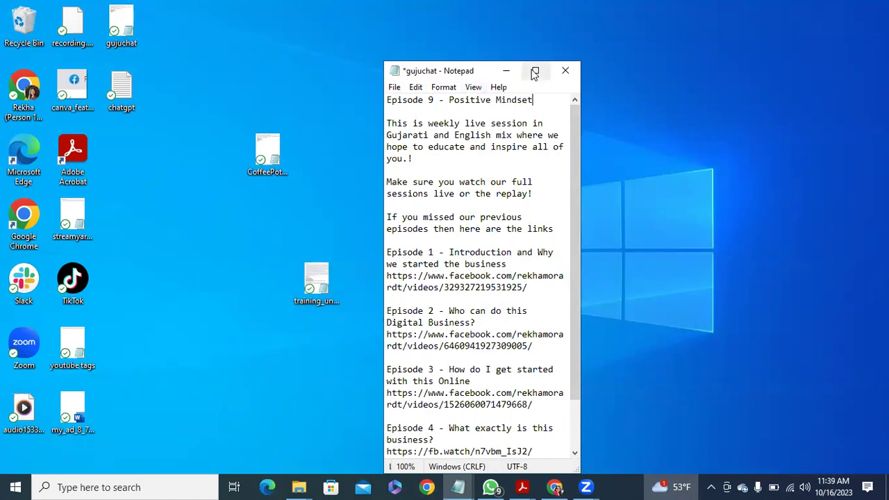
Copy the Episode 9 title line into the StreamYard live stream's Title field.
{"action": "left_click_drag", "start_coordinate": [540, 99], "coordinate": [431, 98]}
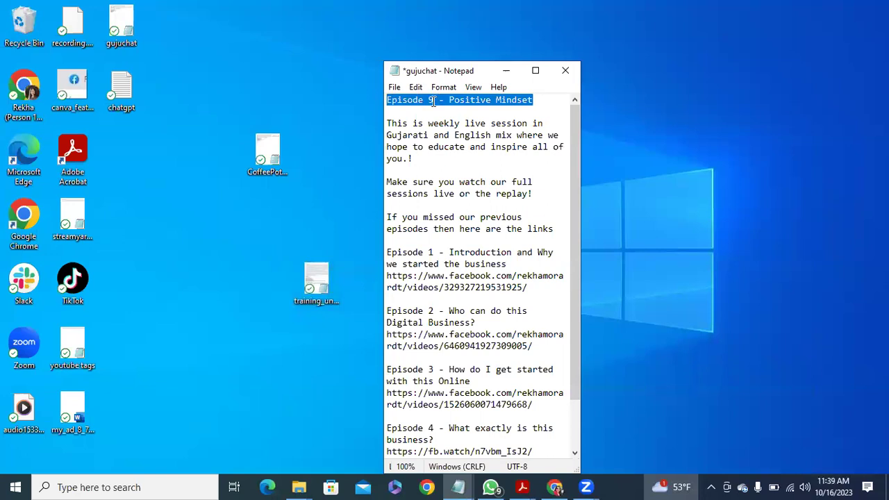
{"action": "right_click", "coordinate": [431, 97]}
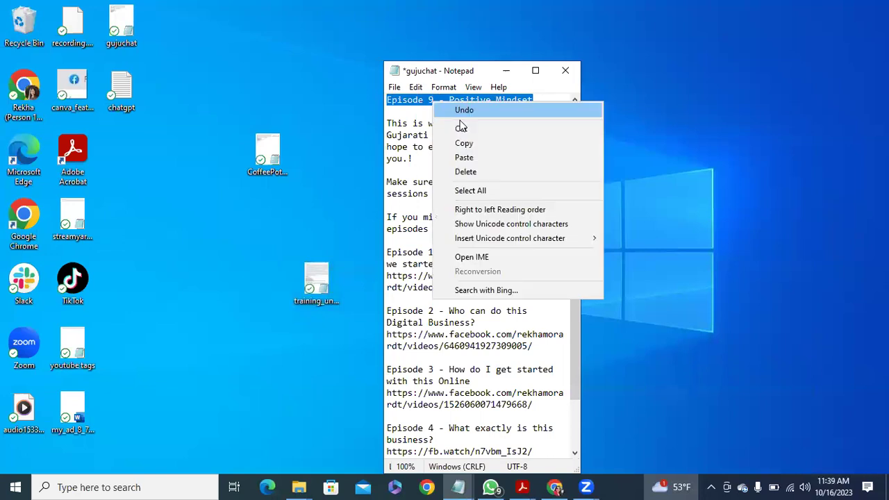
{"action": "left_click", "coordinate": [587, 486]}
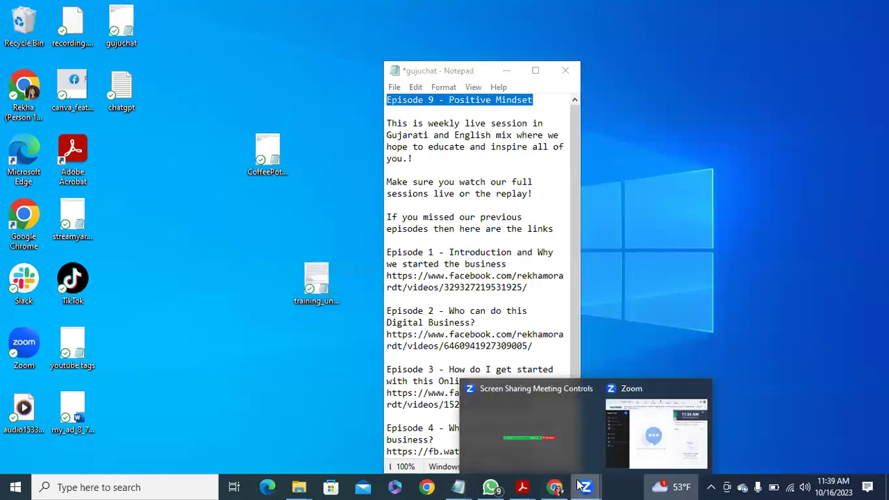
{"action": "left_click", "coordinate": [559, 487]}
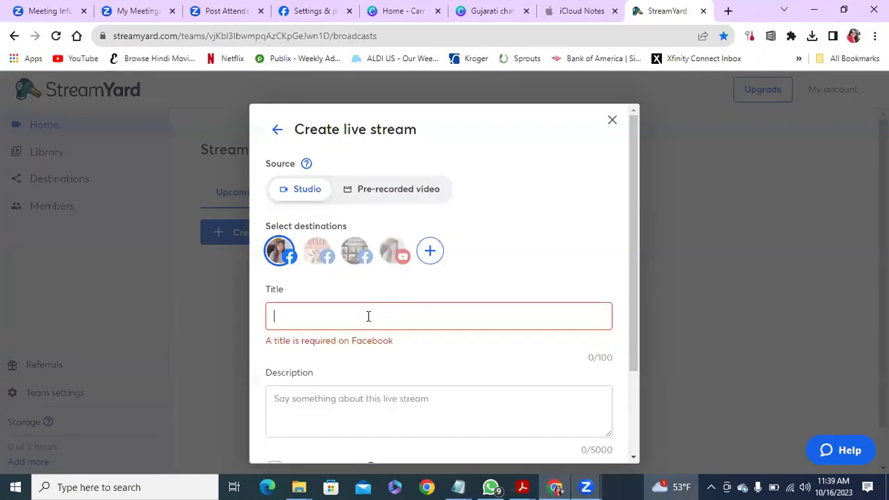
{"action": "key", "text": "ctrl+v"}
{"action": "left_click", "coordinate": [299, 411]}
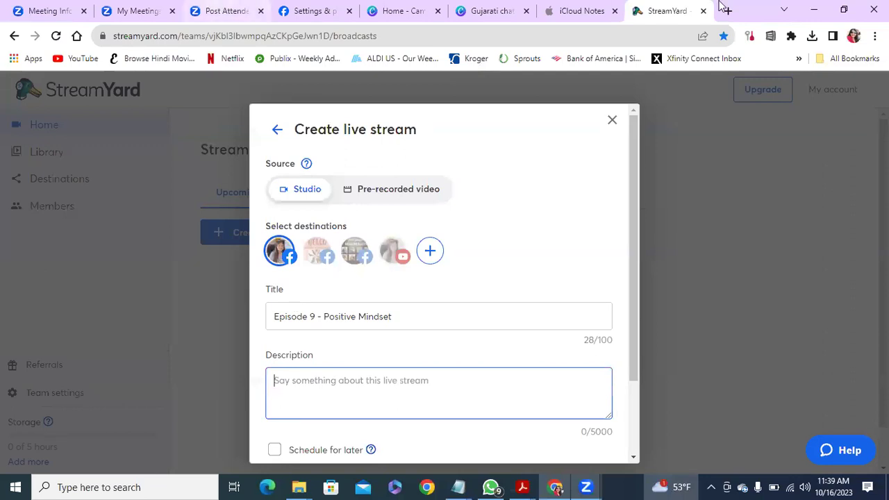
Copy the two intro paragraphs from Notepad into the StreamYard Description.
{"action": "left_click", "coordinate": [813, 10]}
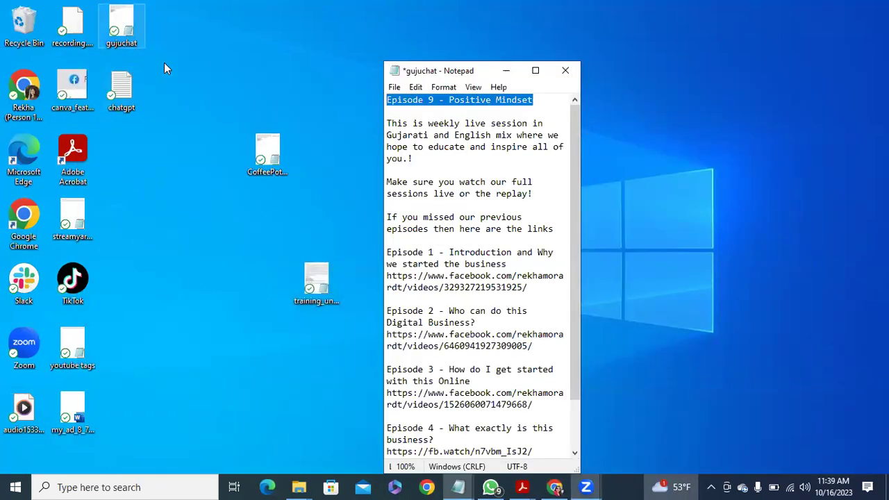
{"action": "left_click", "coordinate": [776, 330]}
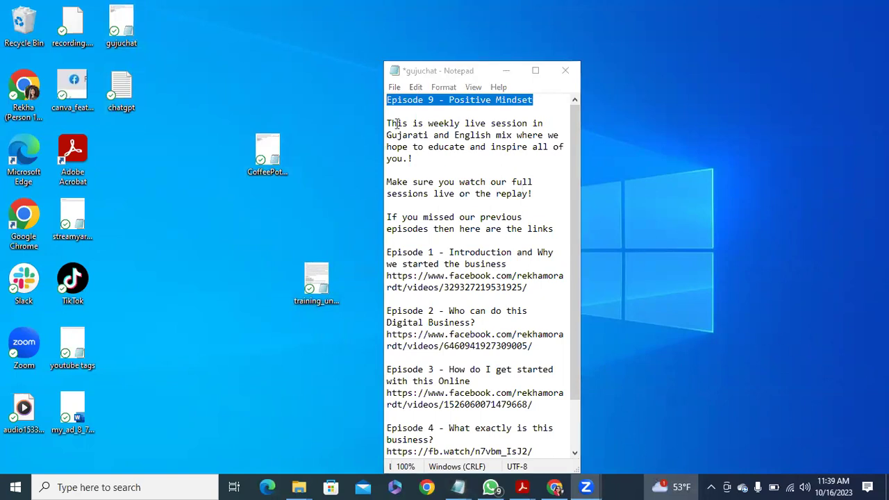
{"action": "left_click_drag", "start_coordinate": [387, 122], "coordinate": [413, 159]}
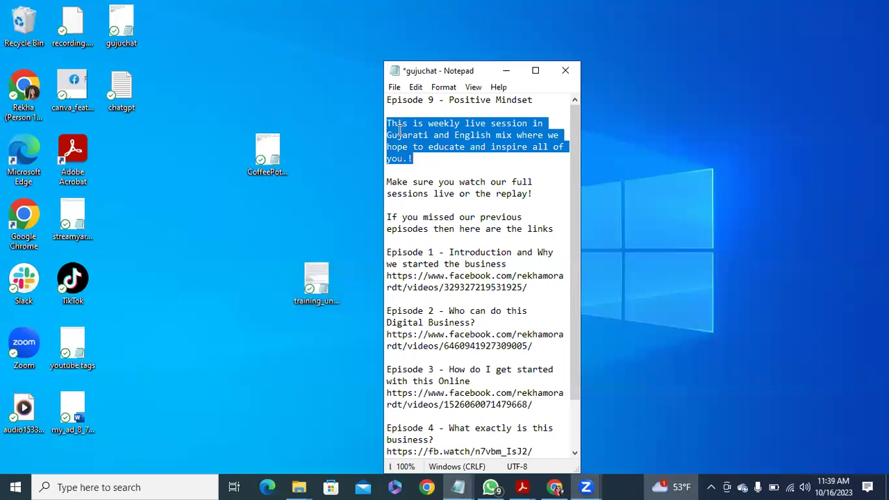
{"action": "left_click", "coordinate": [541, 194], "text": "shift"}
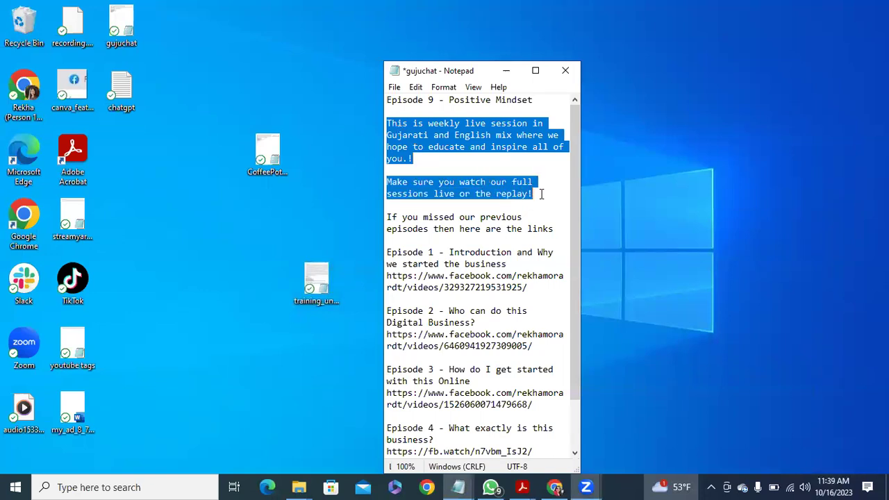
{"action": "right_click", "coordinate": [427, 127]}
{"action": "left_click", "coordinate": [463, 163]}
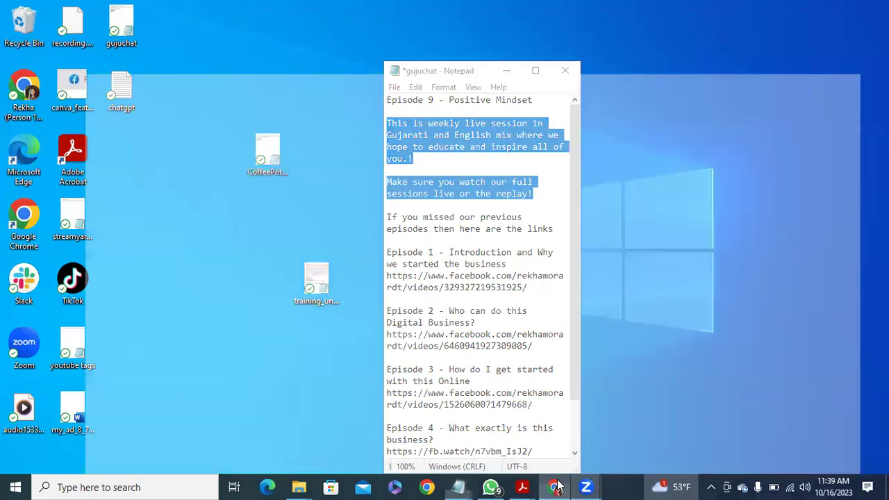
{"action": "left_click", "coordinate": [559, 487]}
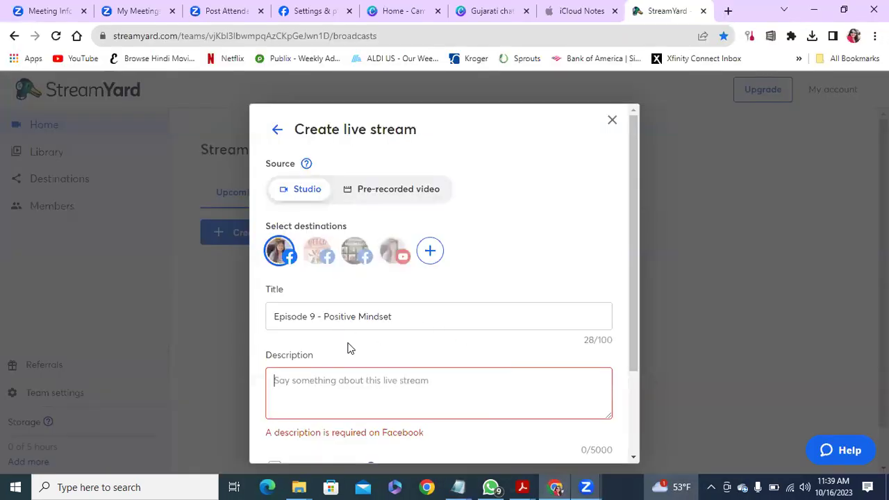
{"action": "key", "text": "ctrl+v"}
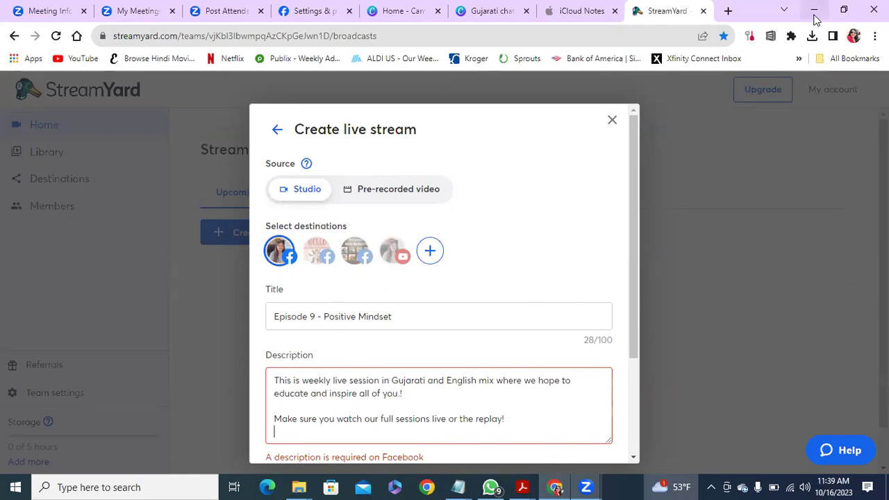
Add the four hashtag lines from Notepad on a new line in the Description.
{"action": "left_click", "coordinate": [816, 11]}
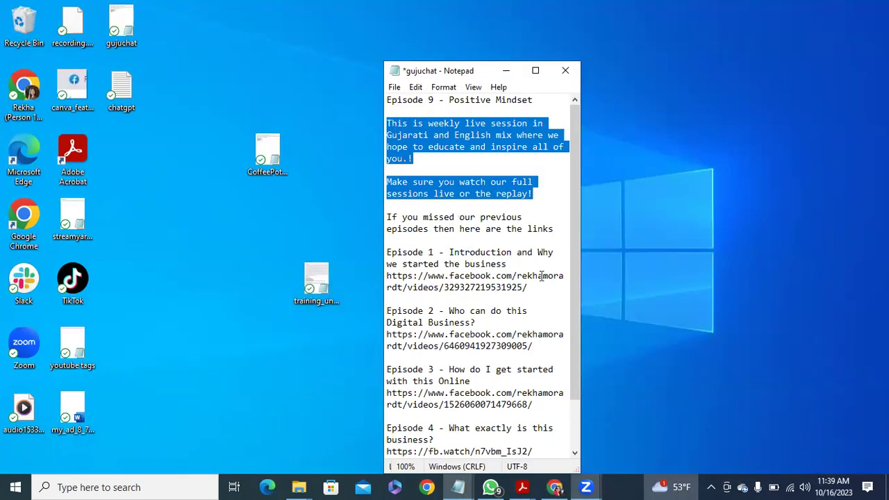
{"action": "left_click_drag", "start_coordinate": [575, 267], "coordinate": [581, 347]}
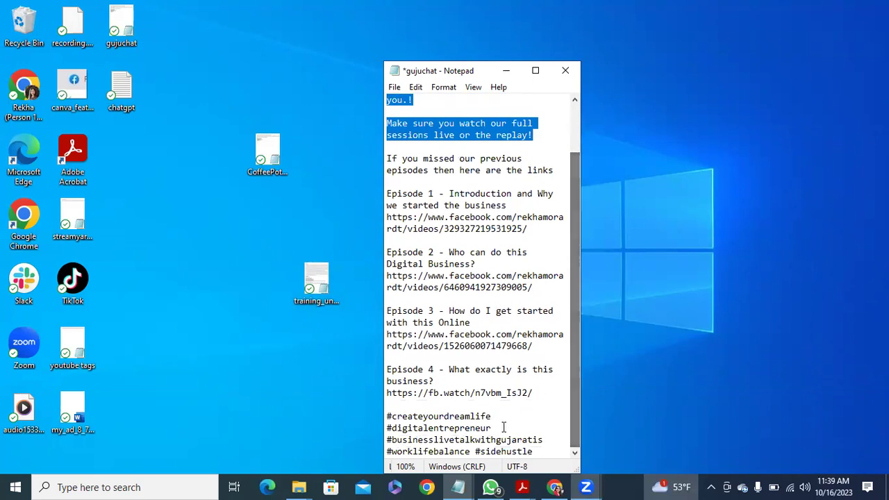
{"action": "left_click_drag", "start_coordinate": [387, 416], "coordinate": [535, 462]}
{"action": "right_click", "coordinate": [437, 422]}
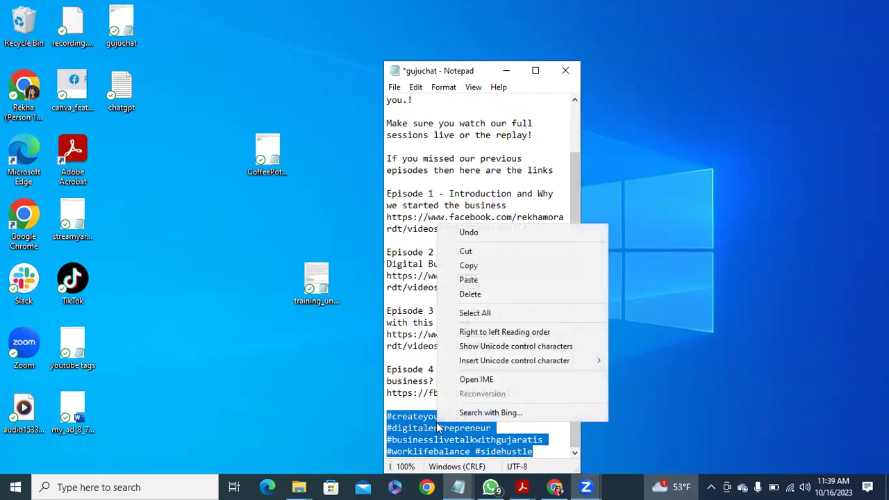
{"action": "left_click", "coordinate": [472, 264]}
{"action": "left_click", "coordinate": [554, 487]}
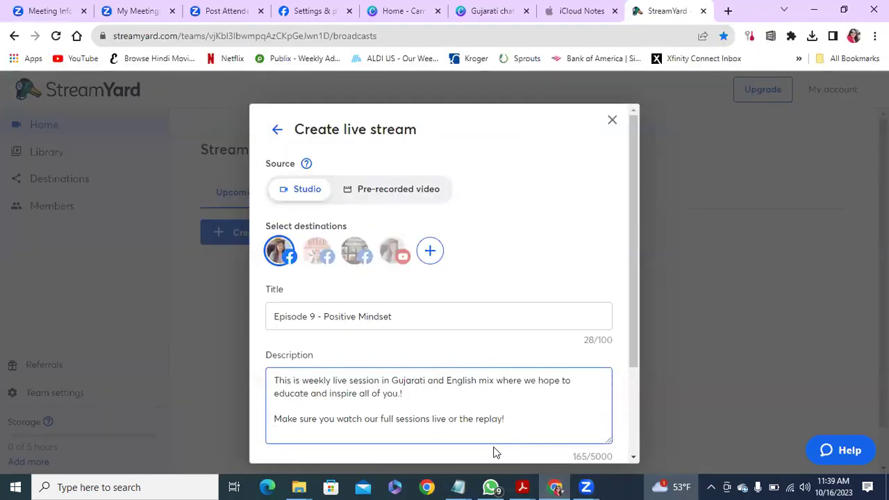
{"action": "key", "text": "Return"}
{"action": "key", "text": "ctrl+v"}
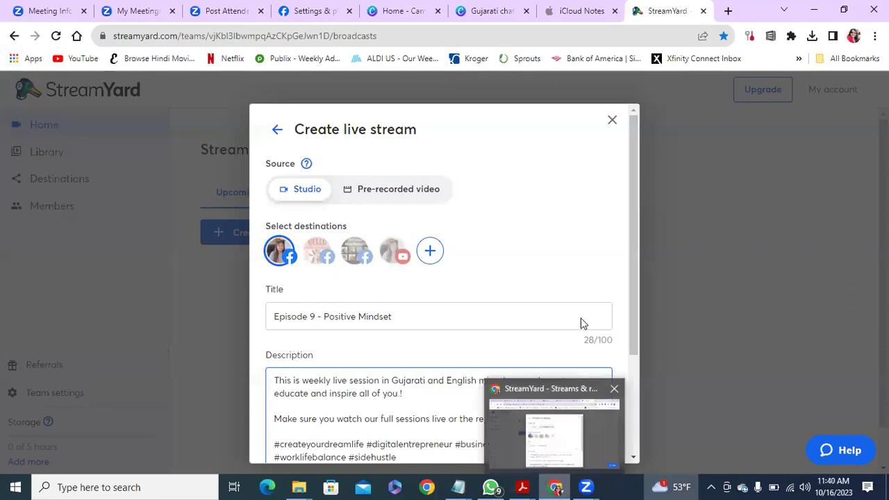
Select the opening paragraph of the Mindset note in iCloud Notes.
{"action": "left_click", "coordinate": [578, 13]}
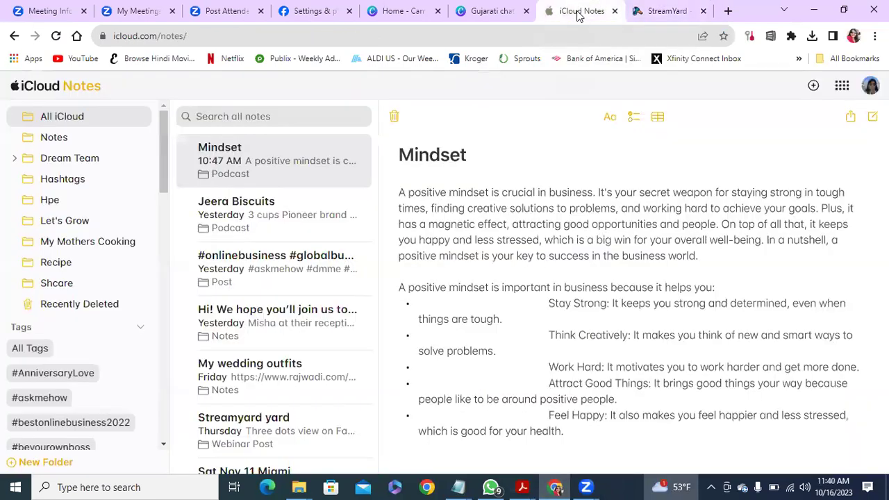
{"action": "left_click_drag", "start_coordinate": [401, 193], "coordinate": [705, 259]}
{"action": "right_click", "coordinate": [596, 222]}
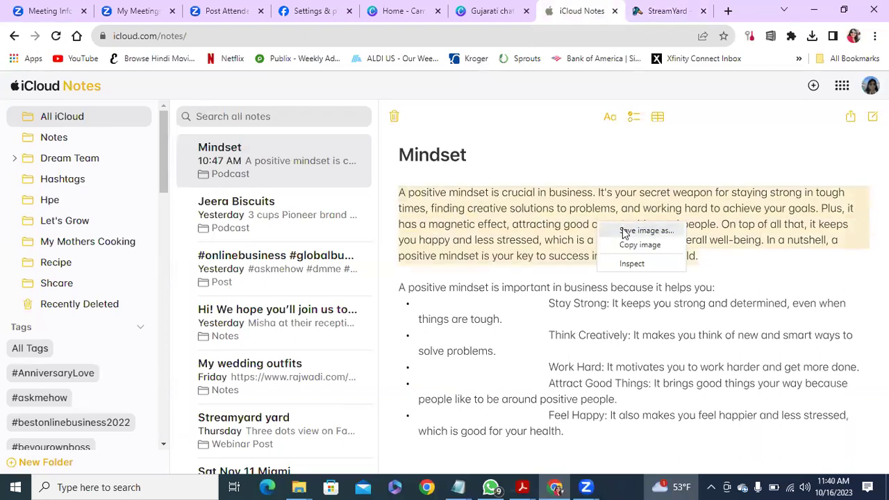
{"action": "left_click", "coordinate": [772, 278]}
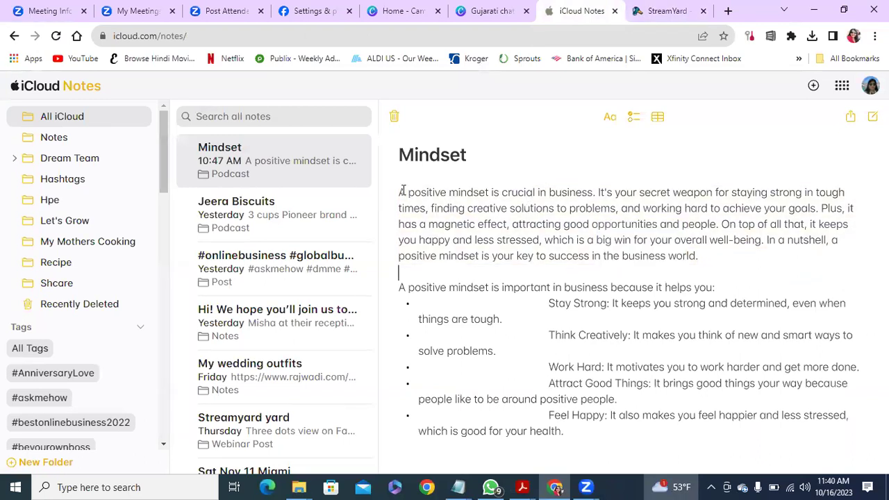
{"action": "left_click_drag", "start_coordinate": [400, 193], "coordinate": [708, 261]}
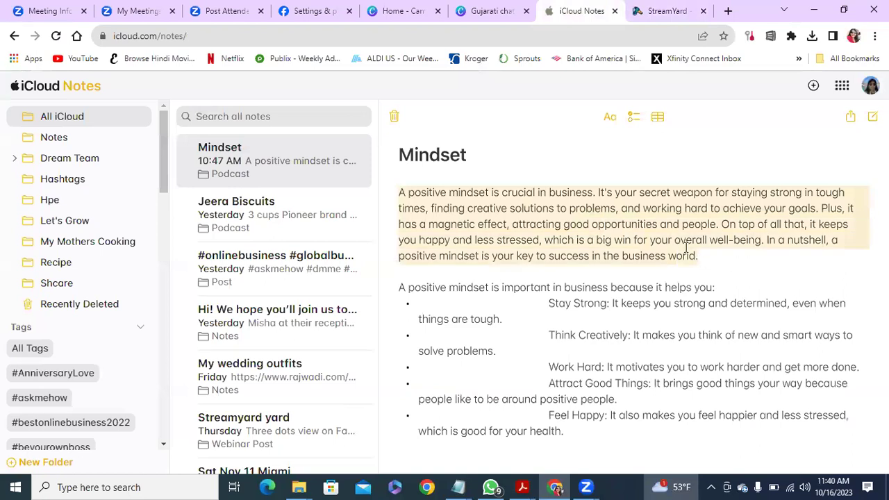
Insert a blank line at the very start of the StreamYard stream description.
{"action": "left_click", "coordinate": [662, 14]}
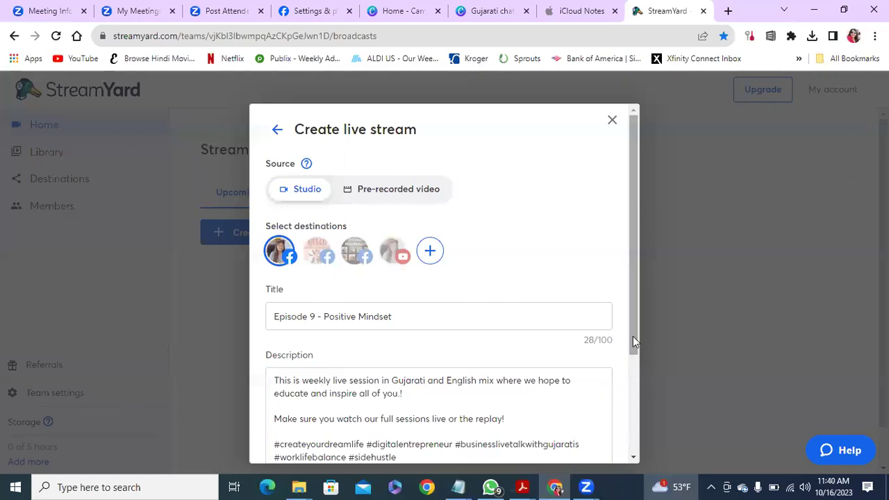
{"action": "scroll", "coordinate": [635, 348], "scroll_direction": "down", "scroll_amount": 1}
{"action": "scroll", "coordinate": [638, 359], "scroll_direction": "down", "scroll_amount": 1}
{"action": "left_click", "coordinate": [531, 347]}
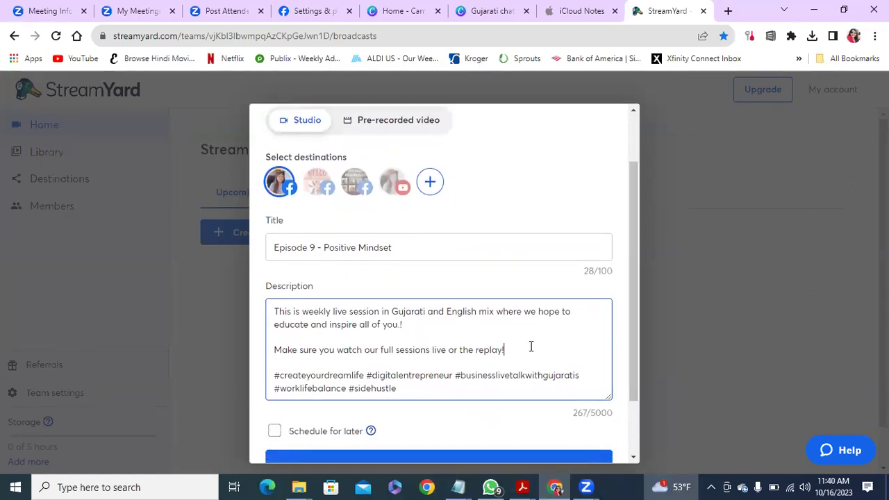
{"action": "left_click", "coordinate": [274, 309]}
{"action": "key", "text": "Return"}
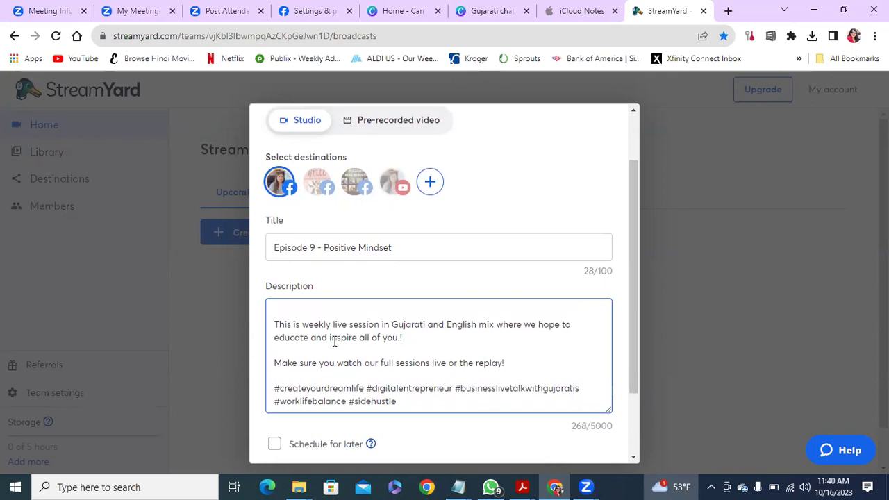
Copy the 'Episode 9 - Positive Mindset' title line from Notepad.
{"action": "left_click", "coordinate": [813, 10]}
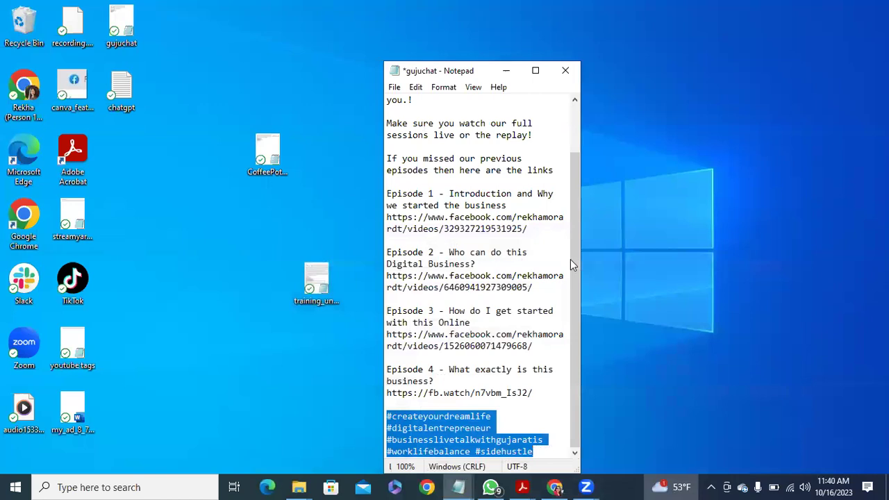
{"action": "left_click_drag", "start_coordinate": [577, 278], "coordinate": [577, 215]}
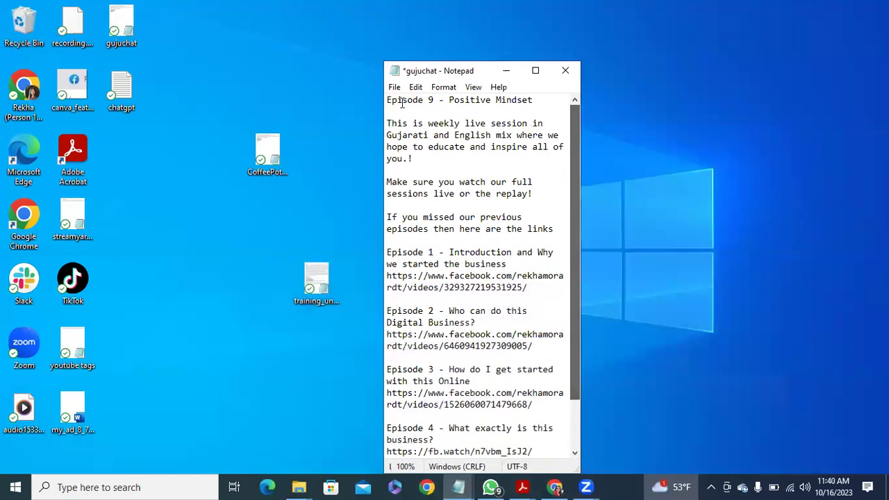
{"action": "left_click_drag", "start_coordinate": [387, 99], "coordinate": [375, 83]}
{"action": "left_click", "coordinate": [542, 97]}
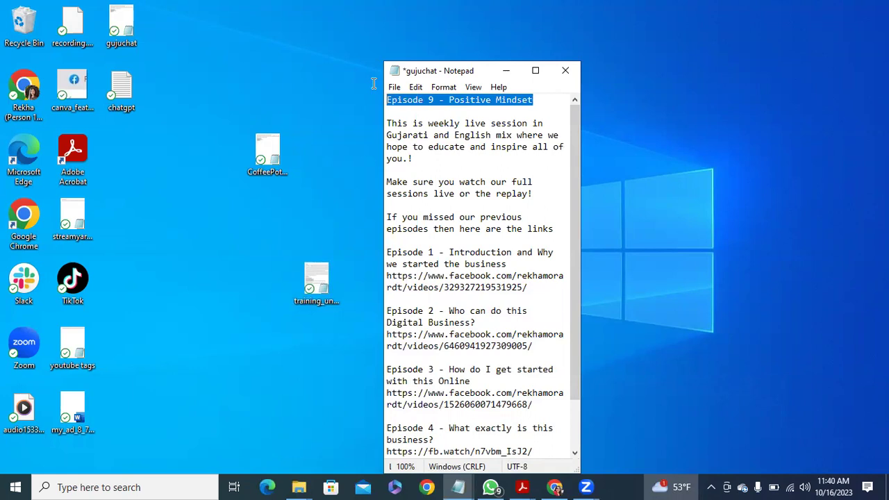
{"action": "right_click", "coordinate": [431, 100]}
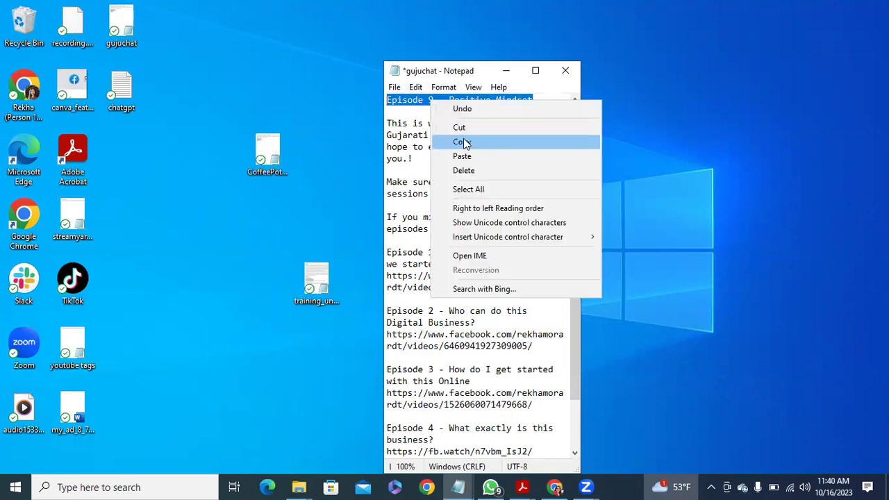
{"action": "left_click", "coordinate": [462, 142]}
Paste the Episode 9 title at the top of the StreamYard description, followed by a new line.
{"action": "key", "text": "alt+Tab"}
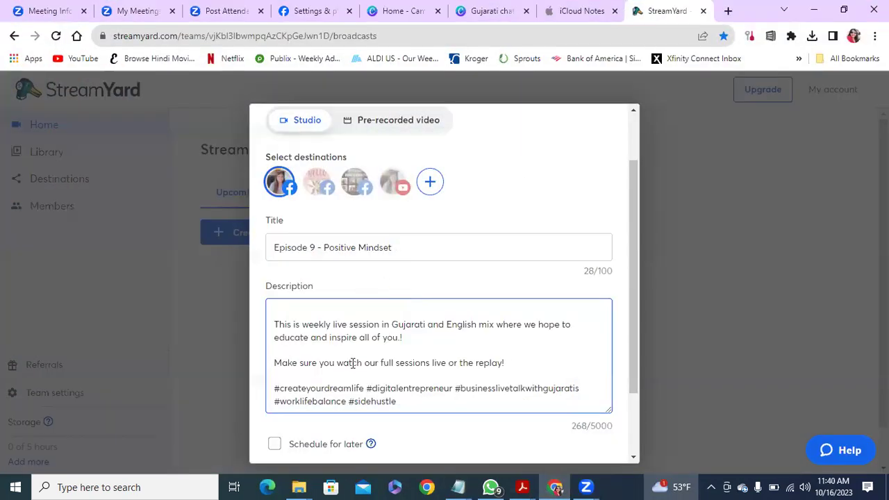
{"action": "left_click", "coordinate": [292, 308]}
{"action": "key", "text": "ctrl+v"}
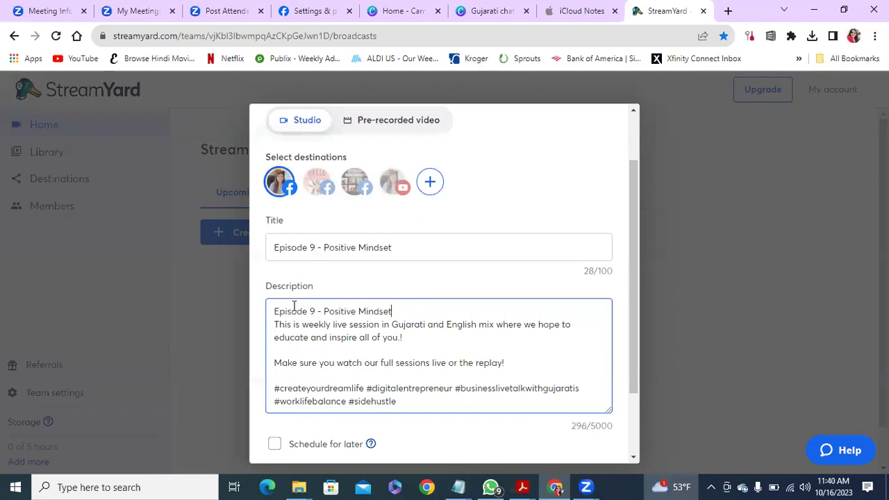
{"action": "key", "text": "Return"}
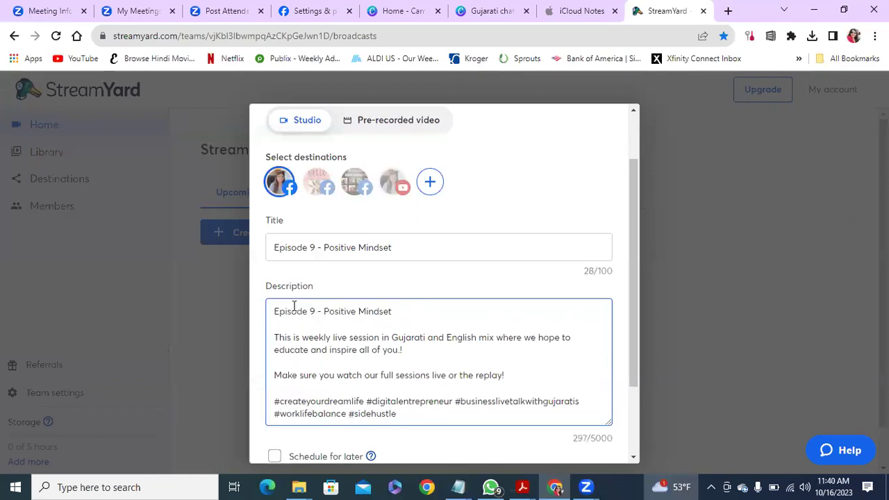
Add the Mindset note's 'positive mindset is crucial in business' paragraph below the Episode 9 title.
{"action": "left_click", "coordinate": [559, 20]}
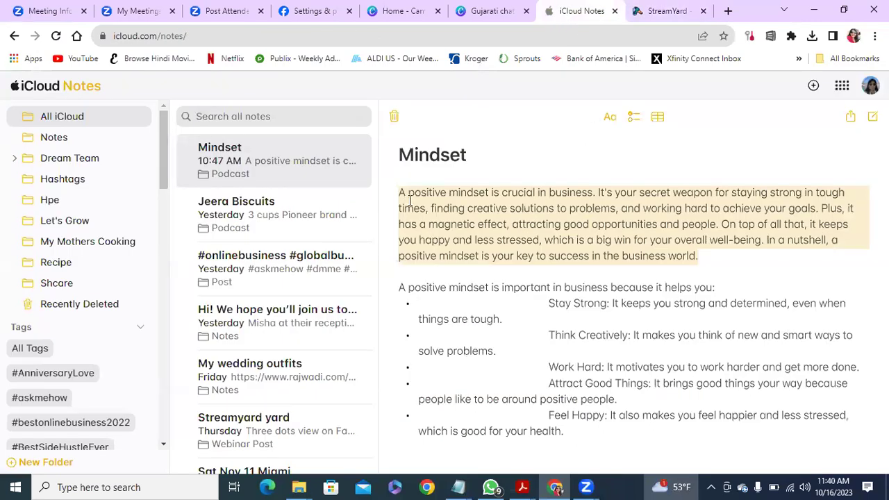
{"action": "left_click_drag", "start_coordinate": [399, 192], "coordinate": [706, 252]}
{"action": "left_click", "coordinate": [673, 11]}
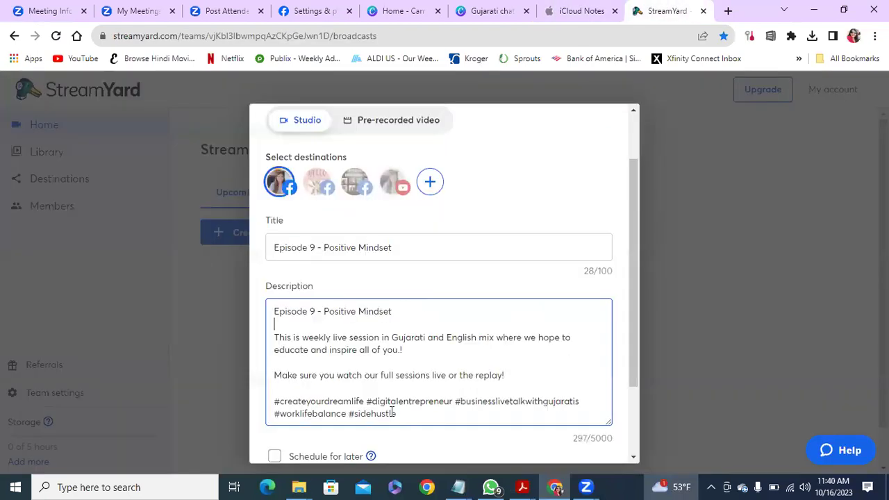
{"action": "key", "text": "Return"}
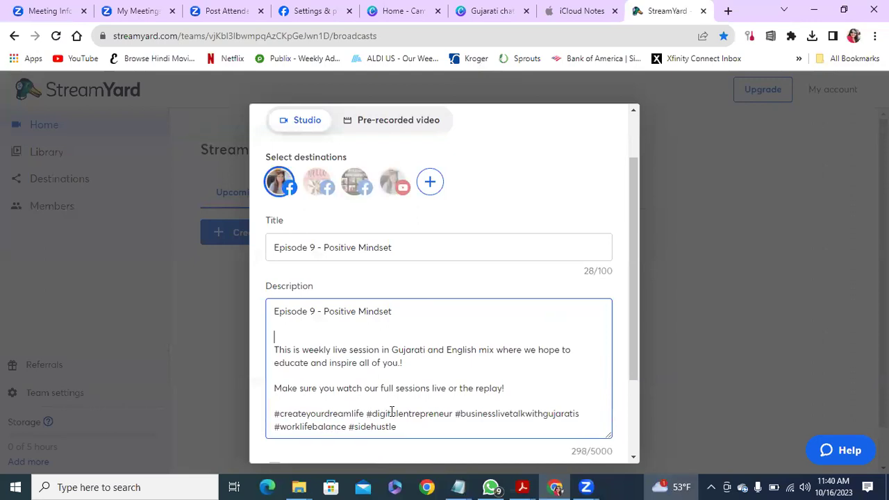
{"action": "key", "text": "ctrl+v"}
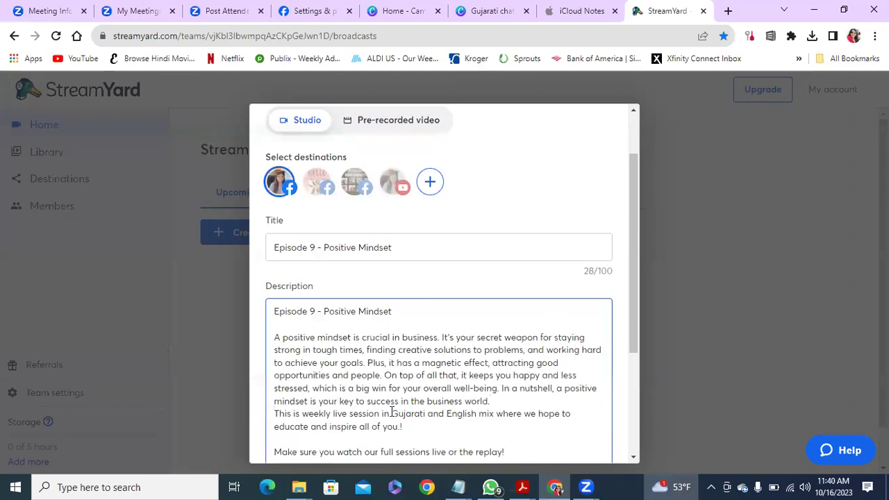
{"action": "key", "text": "Return"}
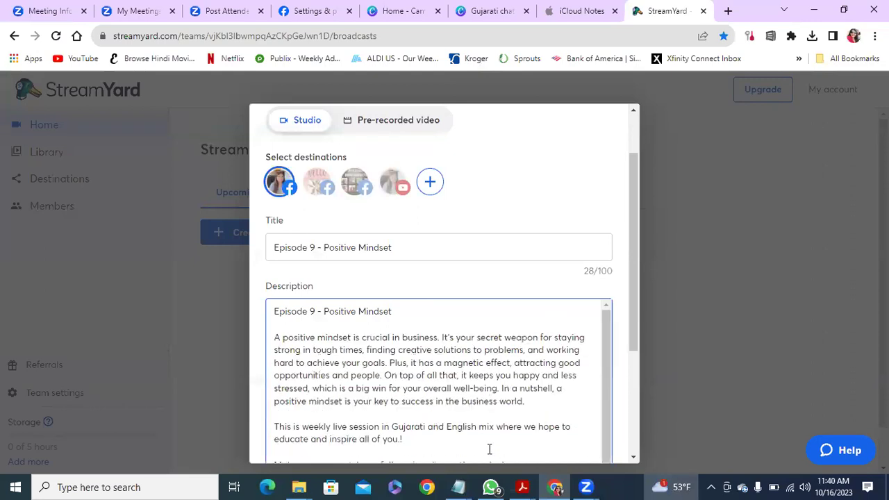
{"action": "left_click_drag", "start_coordinate": [634, 314], "coordinate": [645, 400]}
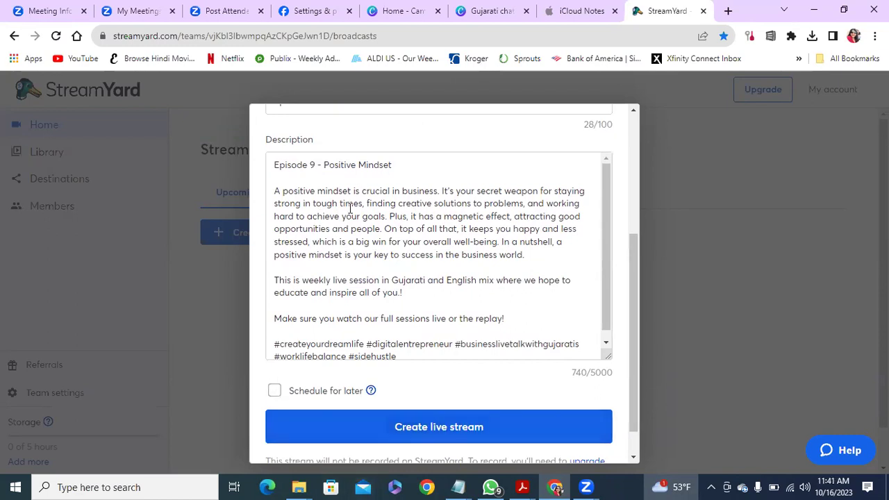
{"action": "left_click_drag", "start_coordinate": [609, 315], "coordinate": [611, 324]}
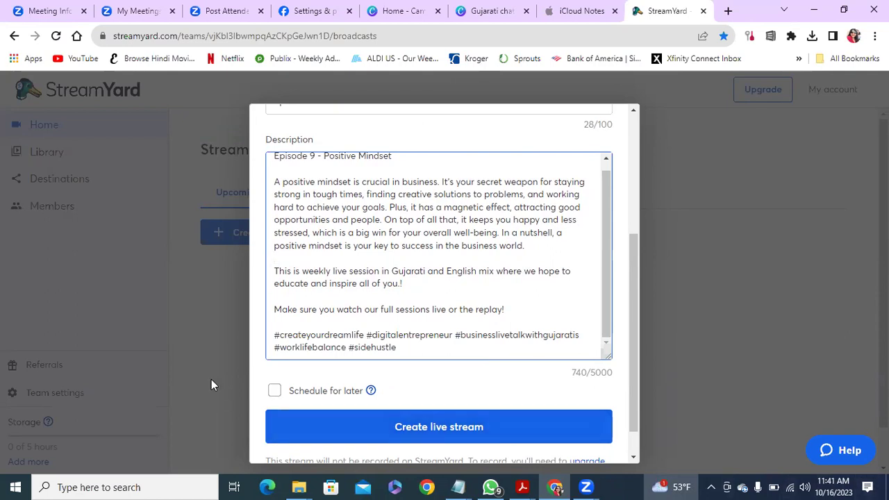
Turn on Schedule for later and upload 'Gujarati chat (2)' from Downloads as the thumbnail.
{"action": "left_click", "coordinate": [275, 392]}
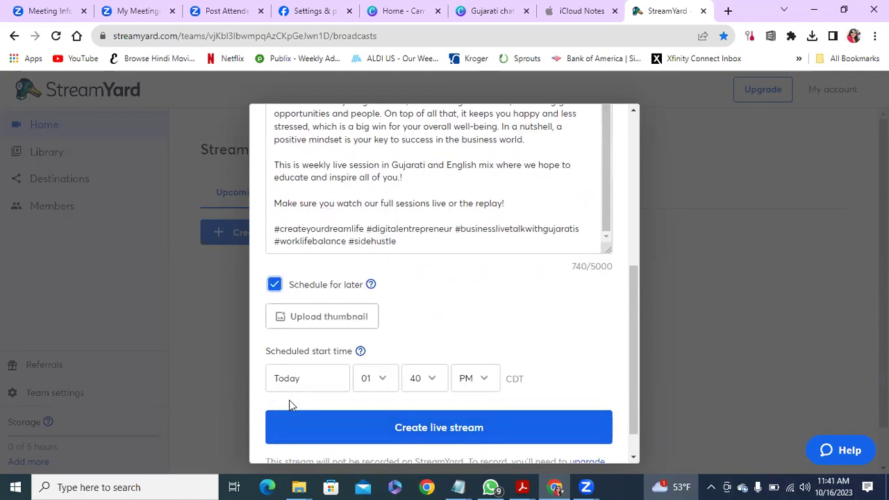
{"action": "left_click", "coordinate": [315, 318]}
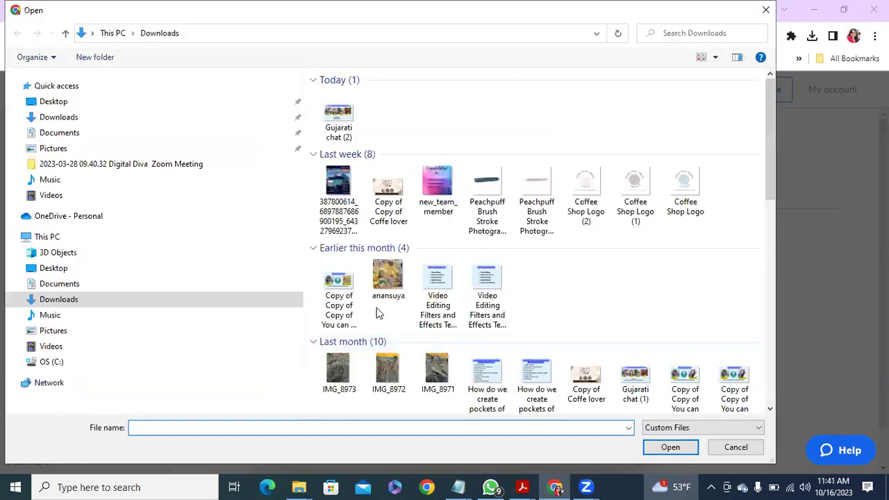
{"action": "left_click", "coordinate": [338, 117]}
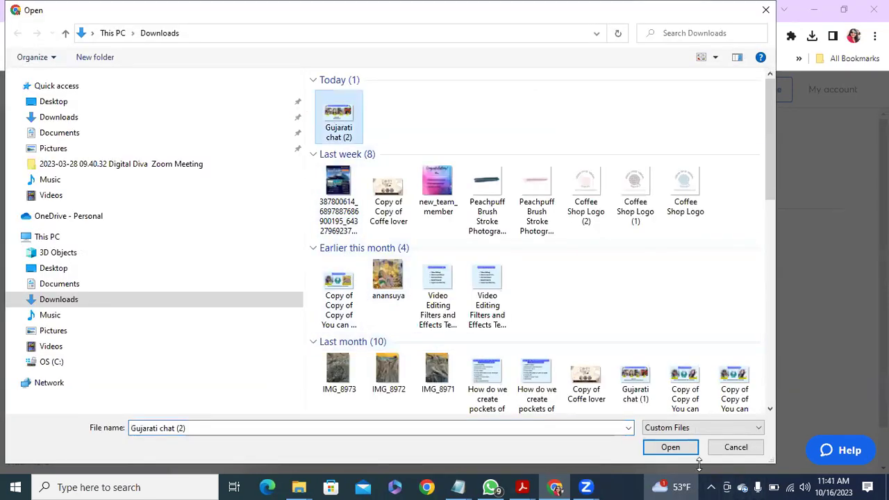
{"action": "left_click", "coordinate": [670, 448]}
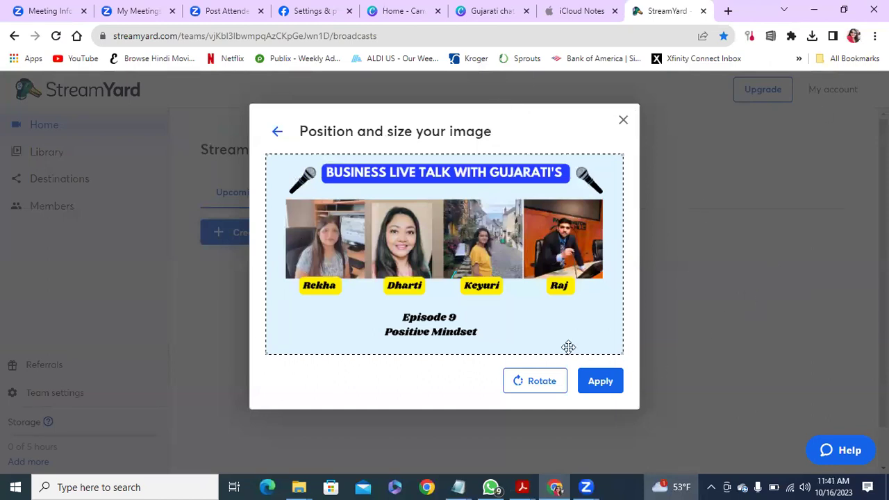
Apply the Episode 9 poster thumbnail, set the start to 04:30 PM, and create the live stream.
{"action": "left_click", "coordinate": [603, 385]}
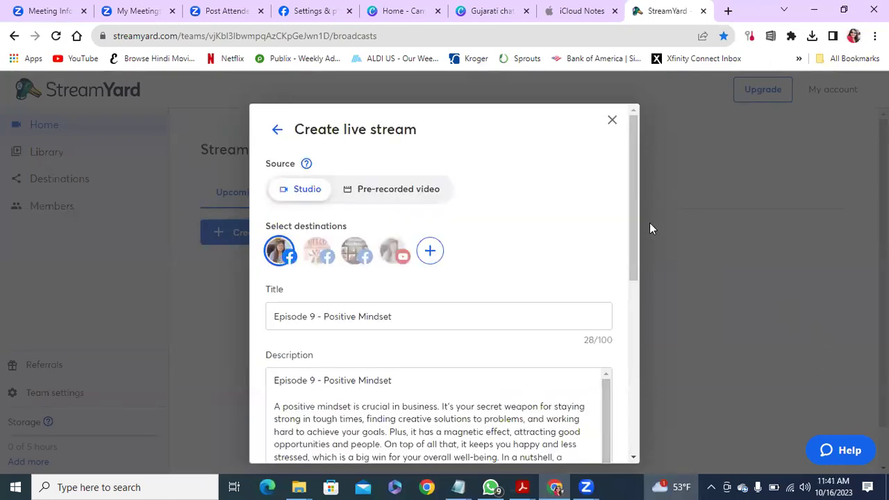
{"action": "left_click_drag", "start_coordinate": [634, 223], "coordinate": [627, 389]}
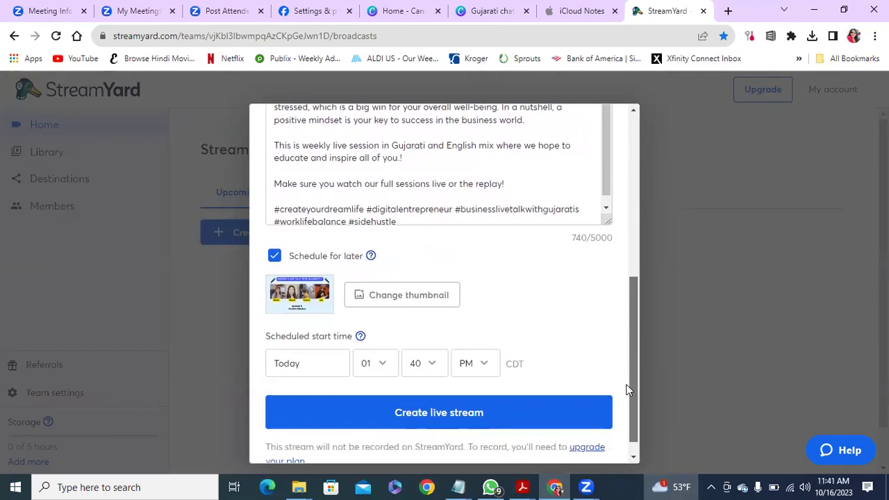
{"action": "left_click", "coordinate": [388, 366]}
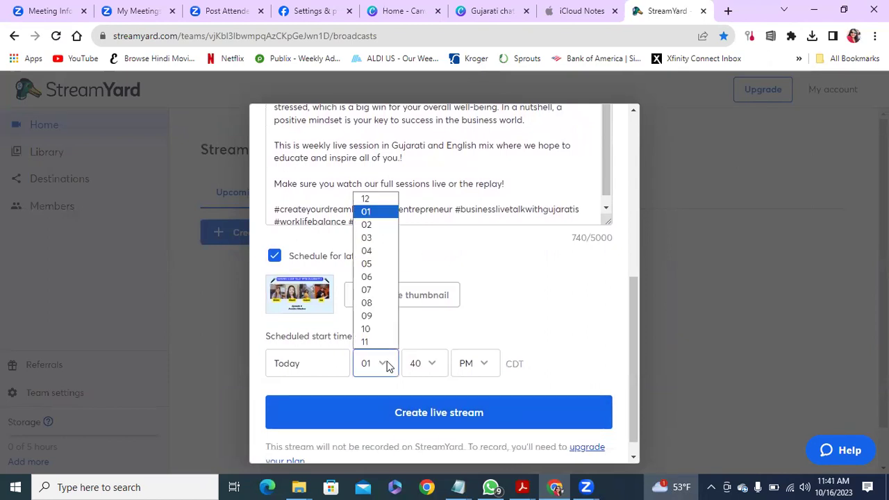
{"action": "left_click", "coordinate": [385, 254]}
{"action": "left_click", "coordinate": [434, 367]}
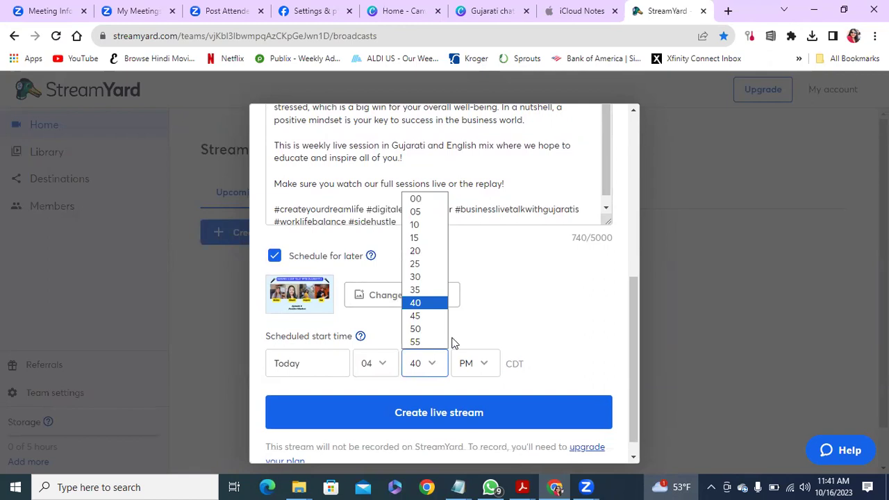
{"action": "left_click", "coordinate": [419, 277]}
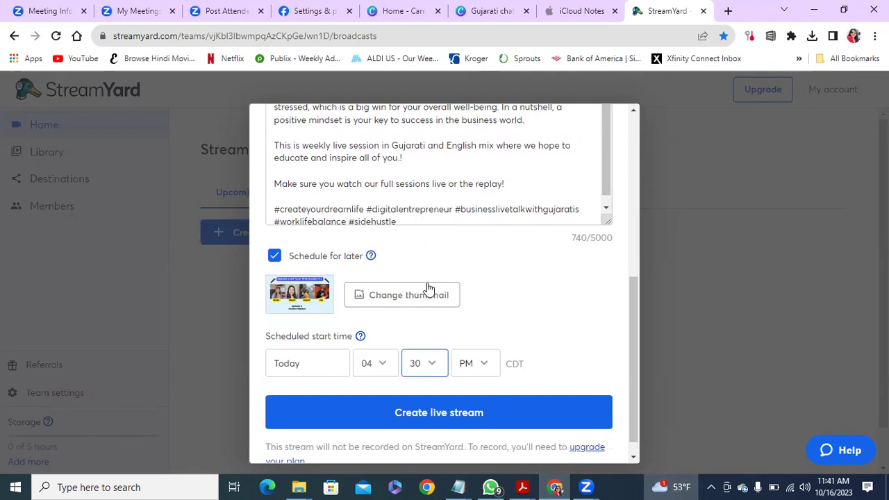
{"action": "left_click", "coordinate": [464, 413]}
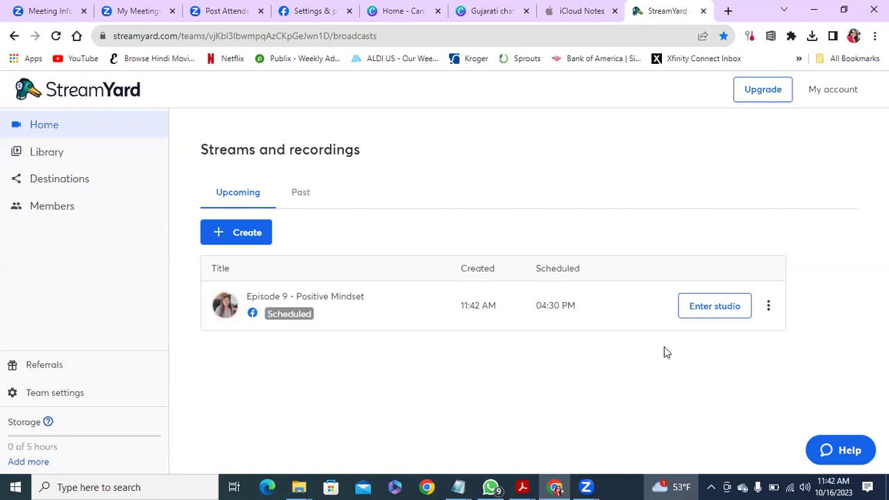
Bring up the Episode 9 broadcast's options menu to view it on Facebook.
{"action": "left_click", "coordinate": [769, 307]}
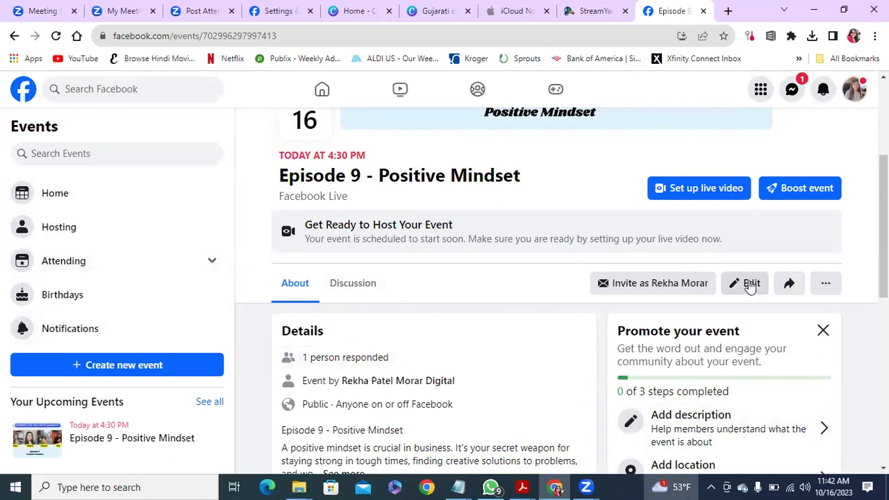
Begin setting up the live video from the Episode 9 Facebook event page.
{"action": "left_click", "coordinate": [727, 189]}
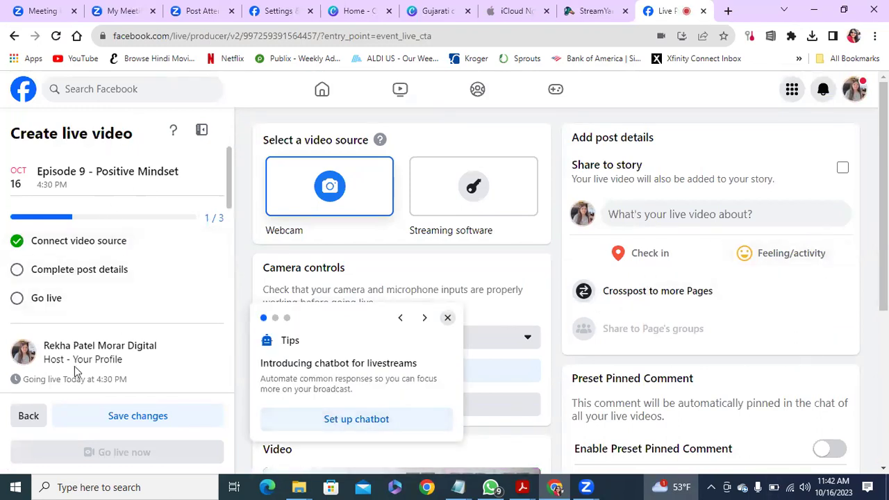
Save the live video setup, then choose Edit Post on the Episode 9 scheduled broadcast.
{"action": "left_click", "coordinate": [139, 417]}
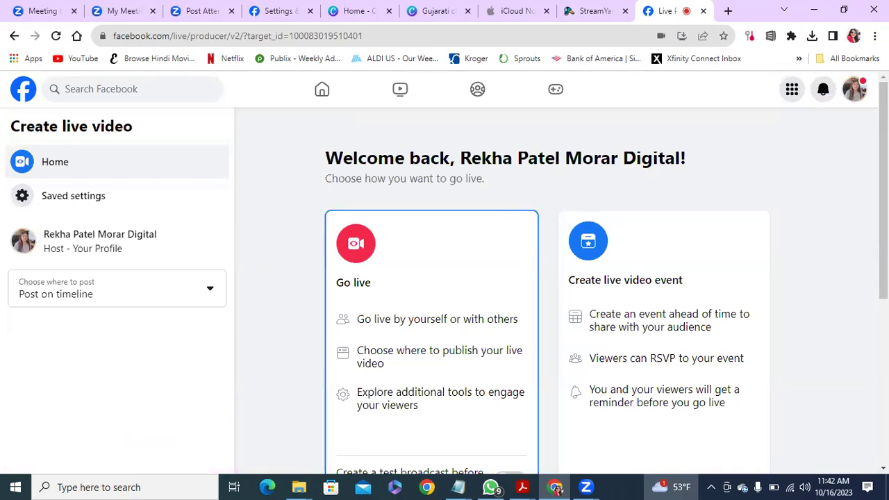
{"action": "scroll", "coordinate": [549, 278], "scroll_direction": "down", "scroll_amount": 2}
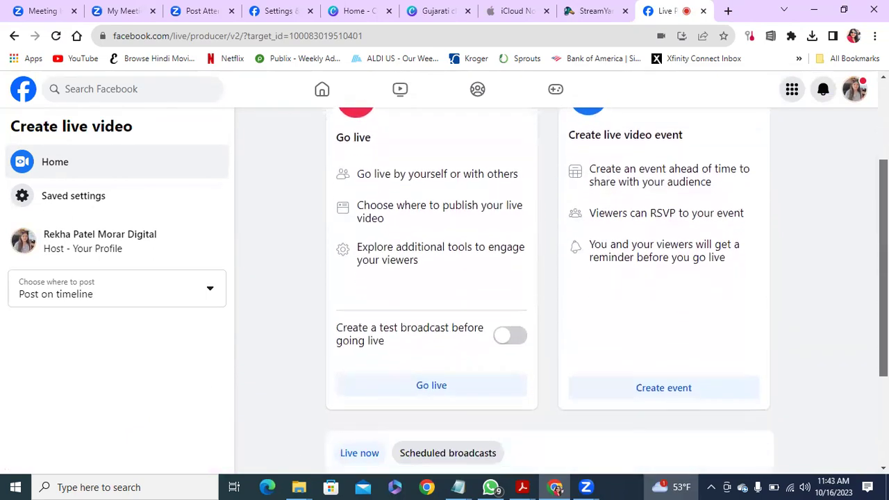
{"action": "scroll", "coordinate": [705, 397], "scroll_direction": "down", "scroll_amount": 2}
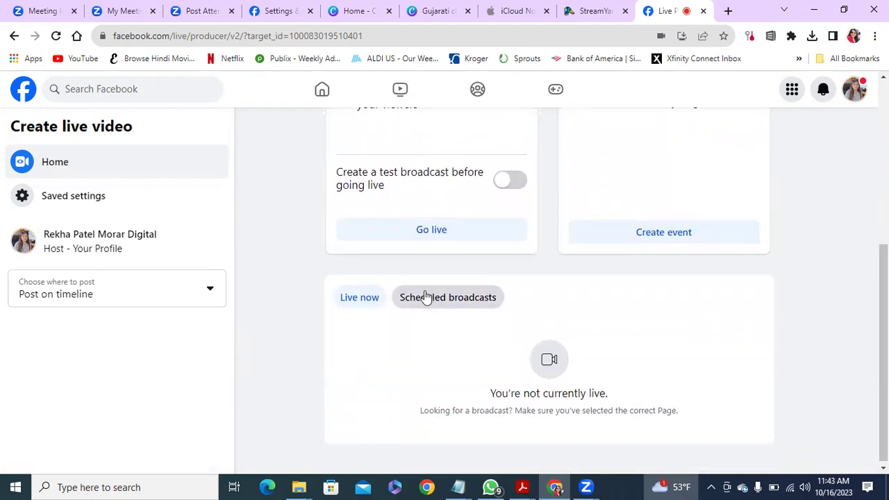
{"action": "left_click", "coordinate": [427, 297]}
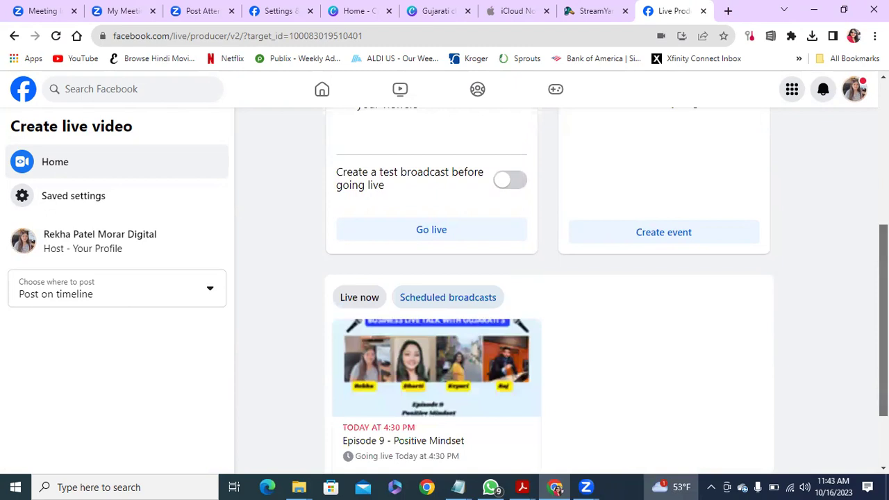
{"action": "scroll", "coordinate": [548, 292], "scroll_direction": "down", "scroll_amount": 1}
{"action": "scroll", "coordinate": [549, 291], "scroll_direction": "up", "scroll_amount": 1}
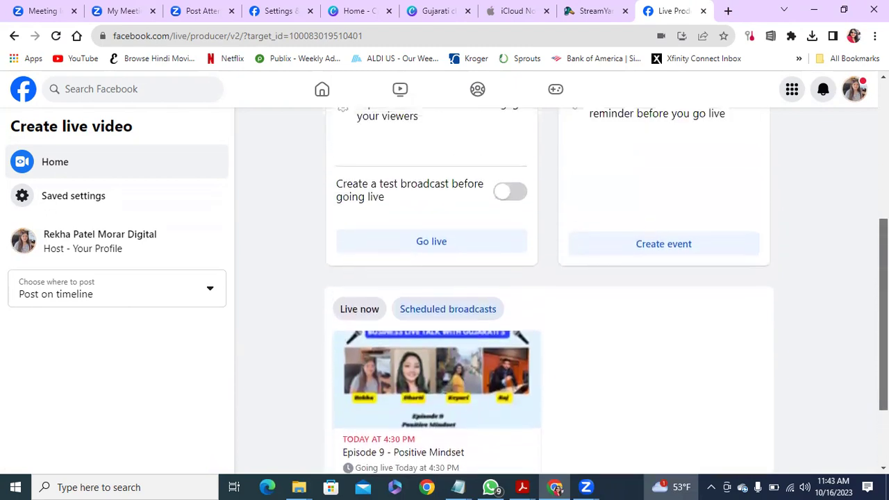
{"action": "scroll", "coordinate": [549, 292], "scroll_direction": "down", "scroll_amount": 2}
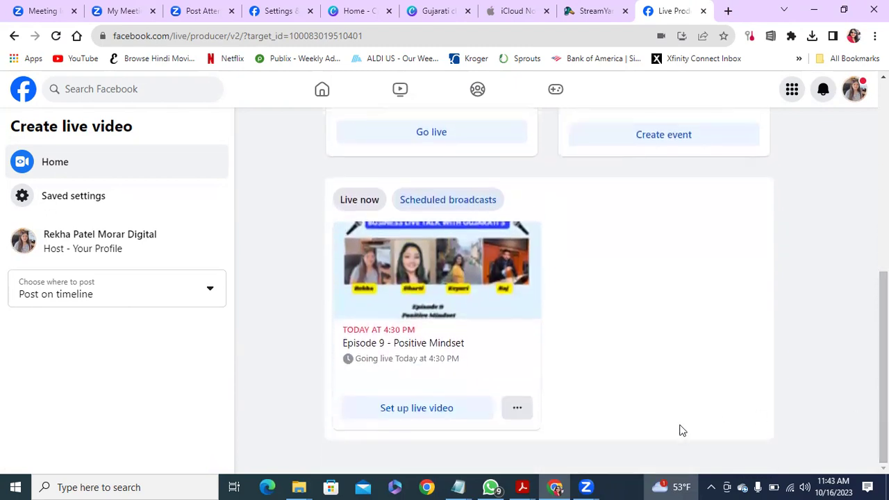
{"action": "left_click", "coordinate": [517, 408]}
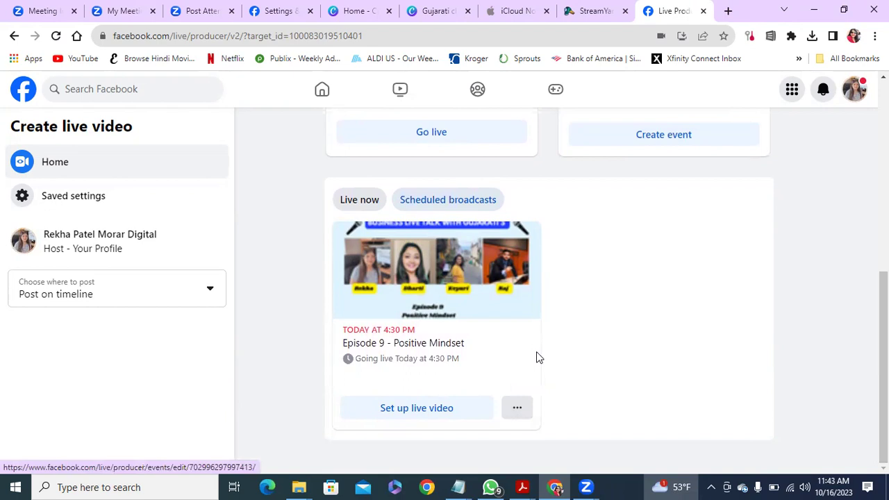
{"action": "left_click", "coordinate": [536, 357]}
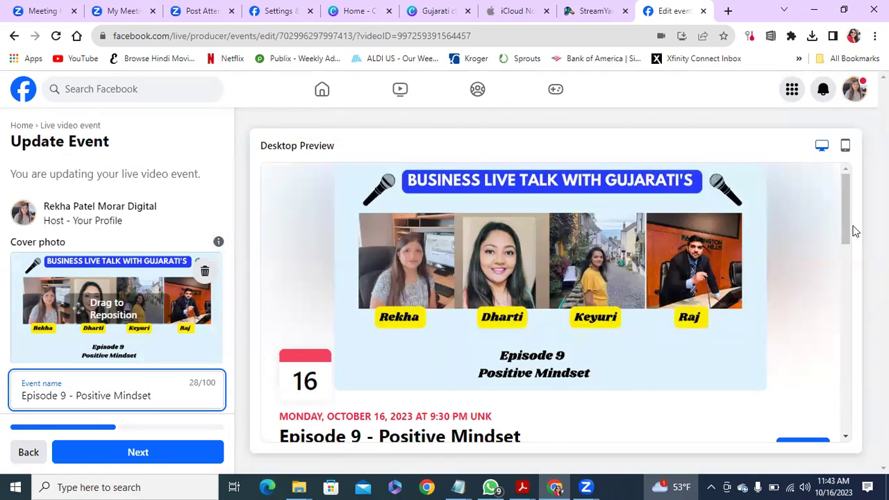
Change the Episode 9 event start time to 4:30 PM and continue to Personalize.
{"action": "left_click_drag", "start_coordinate": [846, 218], "coordinate": [851, 252]}
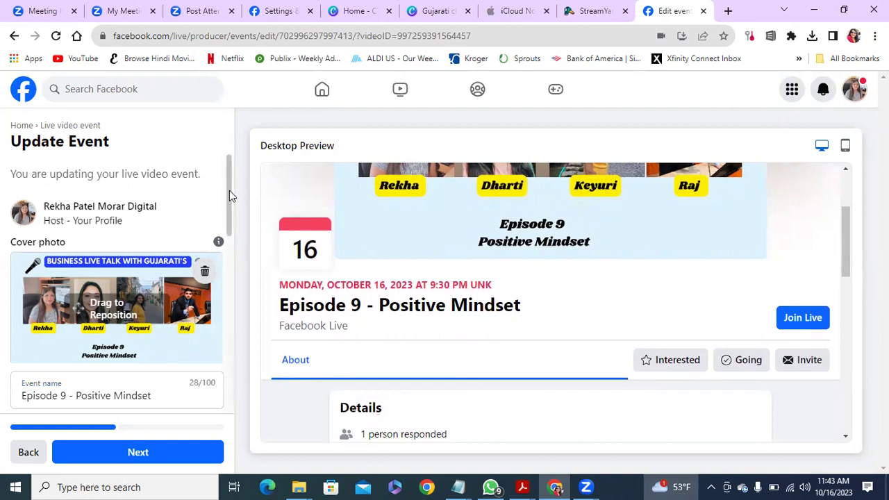
{"action": "left_click_drag", "start_coordinate": [229, 190], "coordinate": [229, 230]}
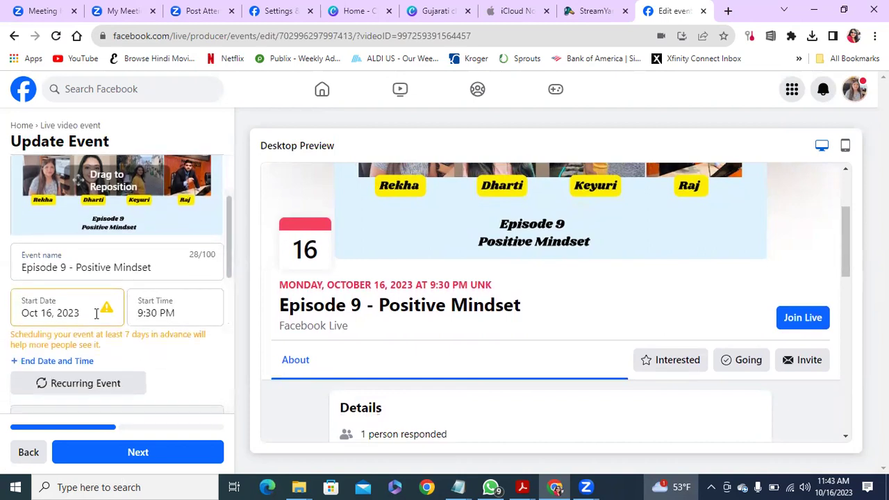
{"action": "left_click", "coordinate": [185, 312]}
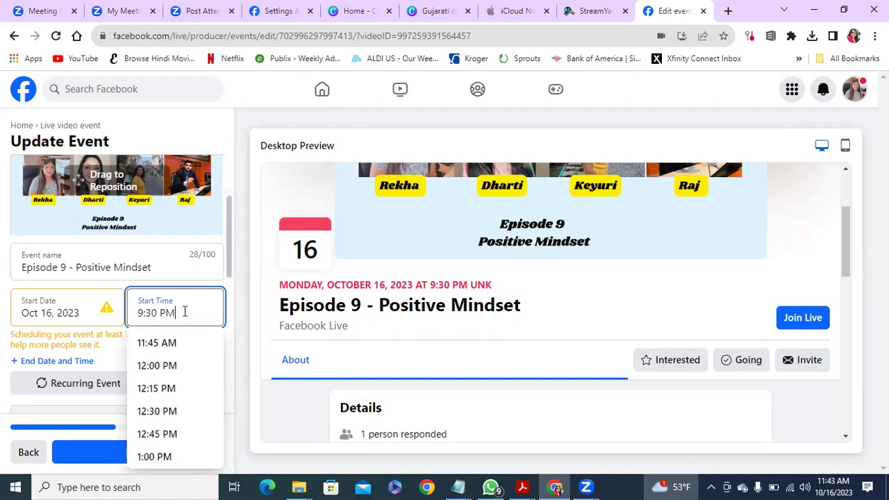
{"action": "left_click_drag", "start_coordinate": [219, 333], "coordinate": [218, 374]}
{"action": "left_click", "coordinate": [173, 454]}
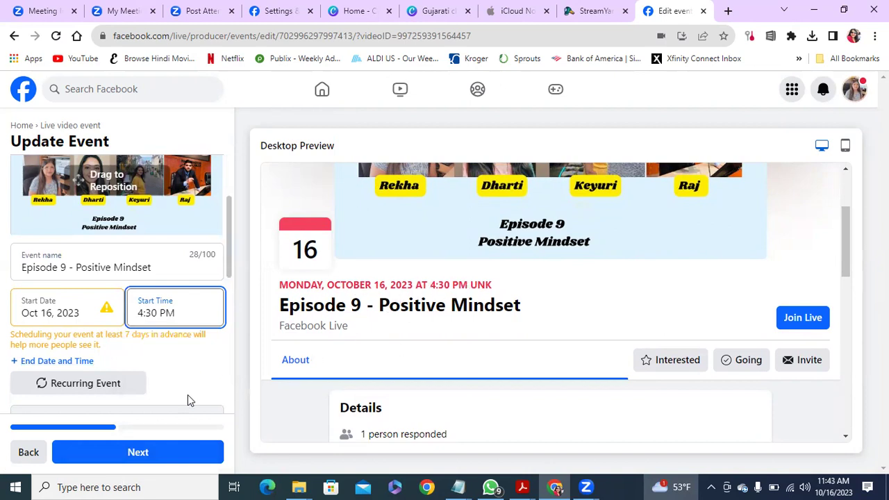
{"action": "left_click", "coordinate": [162, 454]}
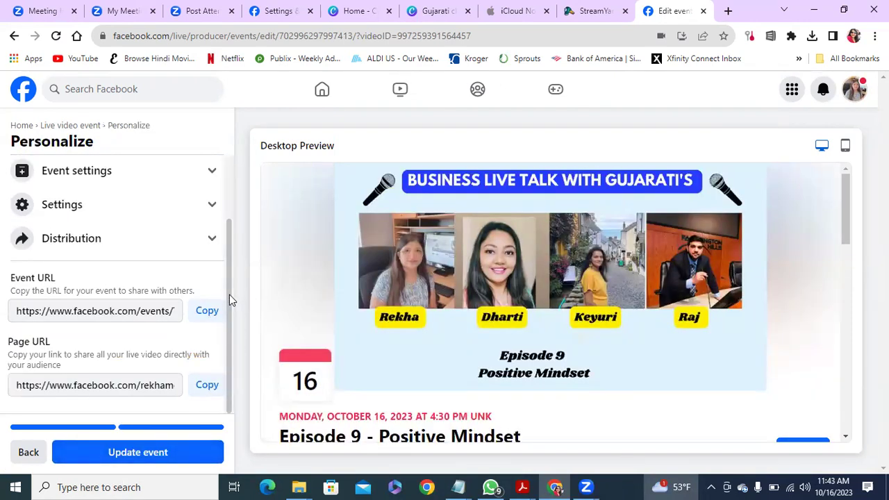
Cross-post the event to the three co-host Pages (4,254, 394 and 4,636 followers) and save.
{"action": "left_click", "coordinate": [213, 239]}
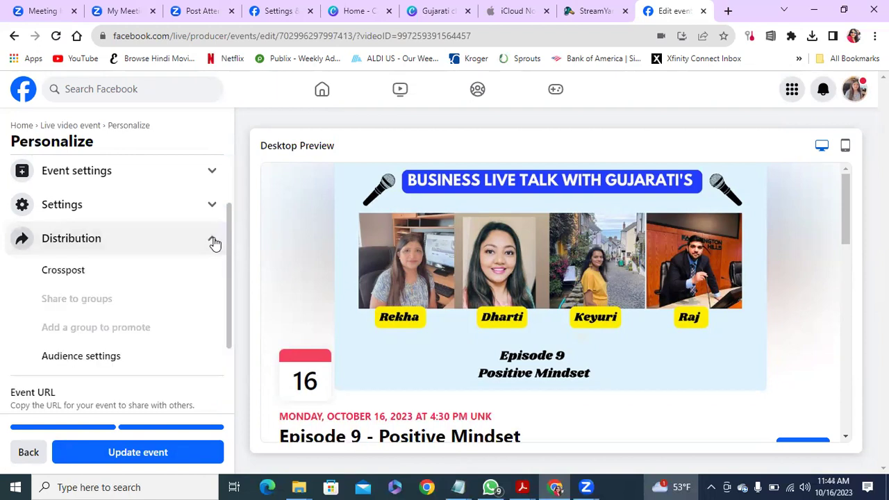
{"action": "left_click", "coordinate": [60, 272]}
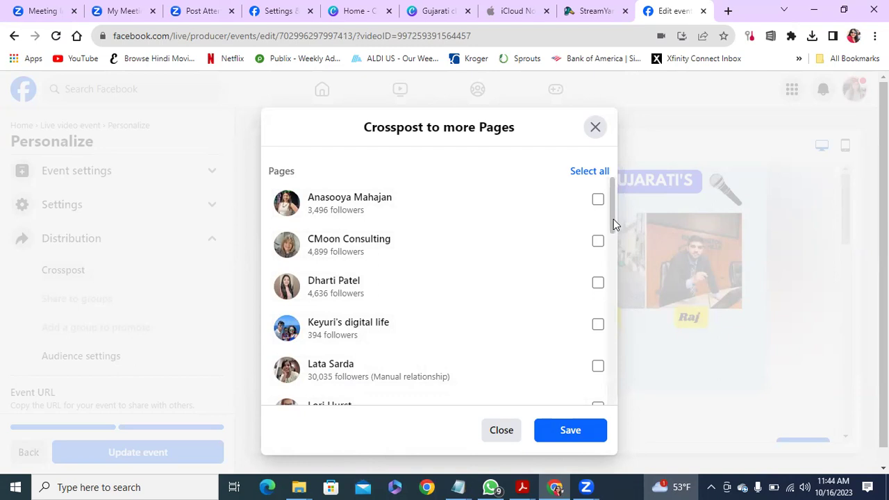
{"action": "left_click_drag", "start_coordinate": [613, 219], "coordinate": [613, 216]}
{"action": "left_click_drag", "start_coordinate": [613, 216], "coordinate": [621, 306]}
{"action": "left_click", "coordinate": [598, 310]}
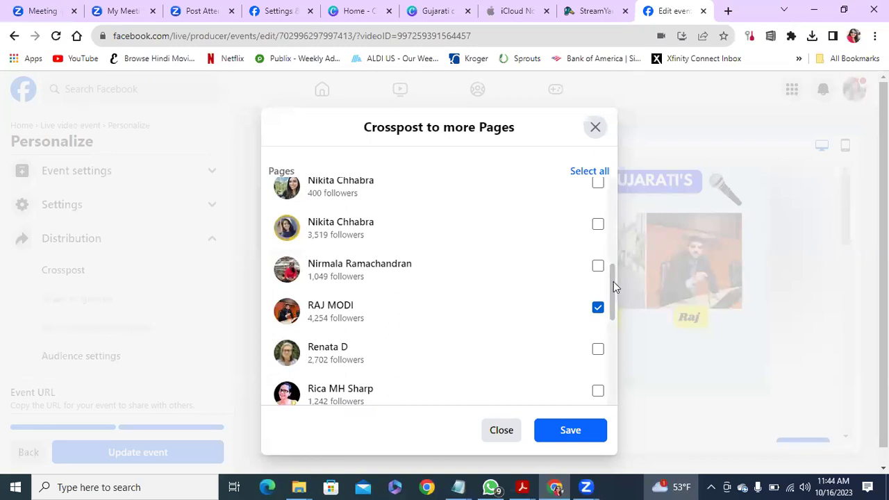
{"action": "left_click_drag", "start_coordinate": [613, 281], "coordinate": [627, 220]}
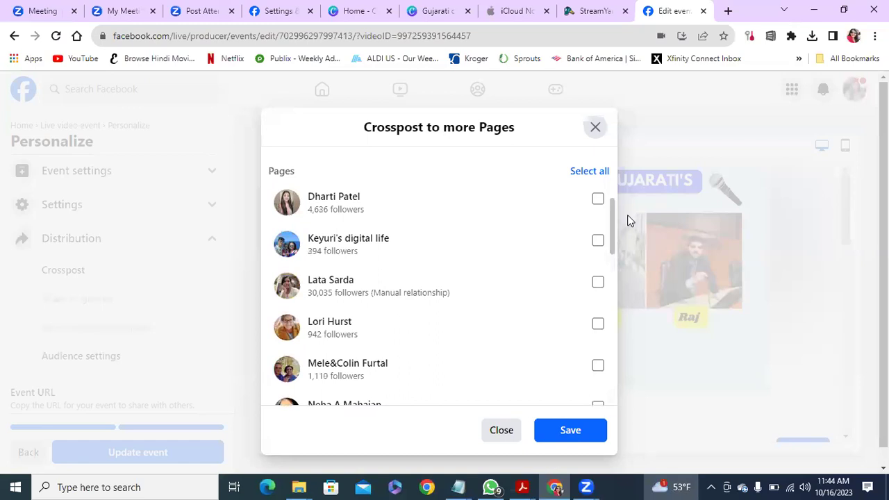
{"action": "left_click", "coordinate": [597, 240]}
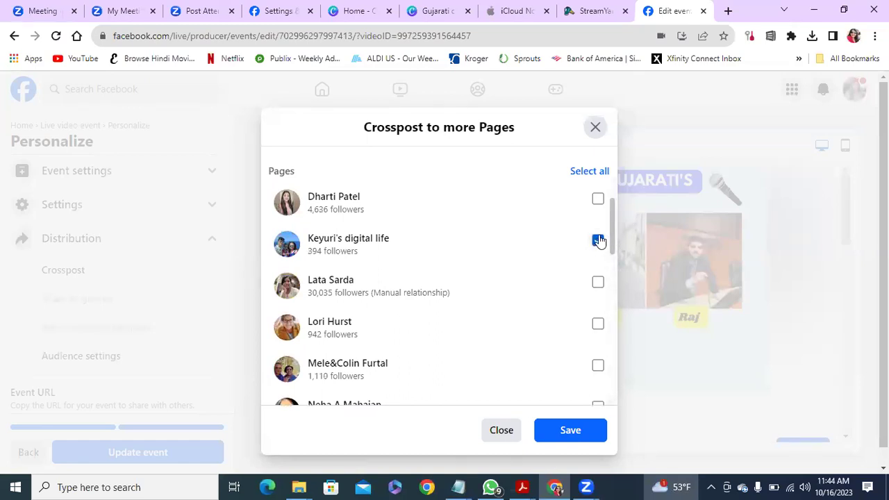
{"action": "left_click", "coordinate": [598, 201]}
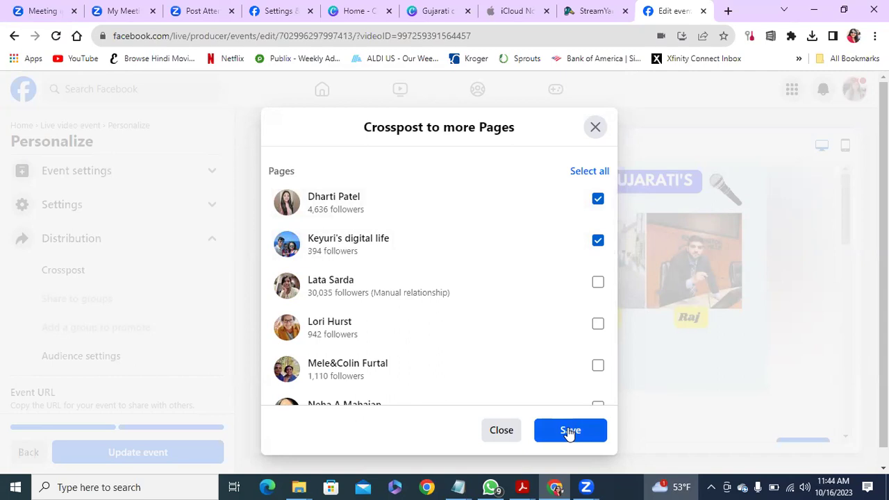
{"action": "left_click", "coordinate": [570, 430]}
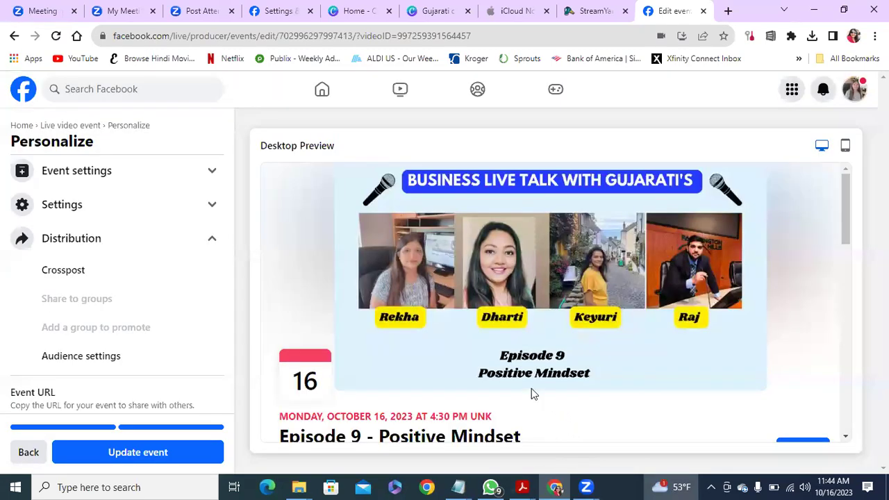
Save the Episode 9 event update for today at 4:30 PM and return to the live video home.
{"action": "left_click", "coordinate": [142, 453]}
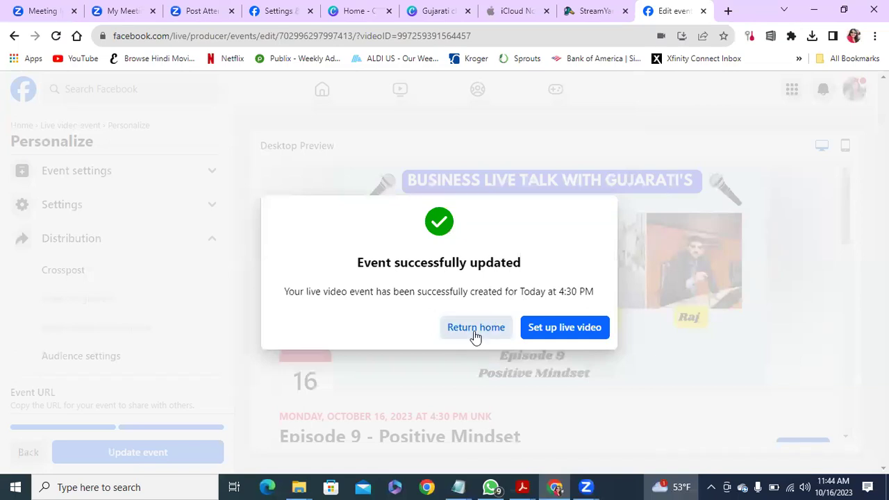
{"action": "left_click", "coordinate": [472, 327]}
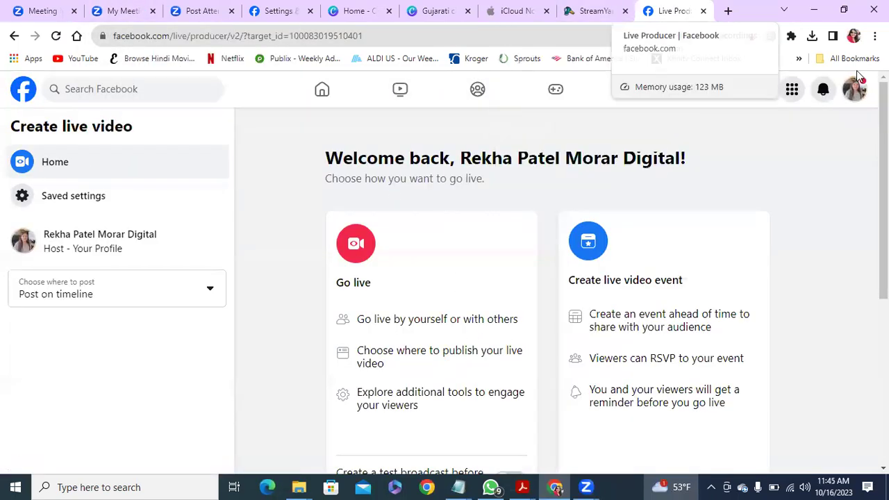
Go to the Page's own profile and scroll to the Episode 9 event post dated today at 4:30 PM.
{"action": "left_click", "coordinate": [284, 12]}
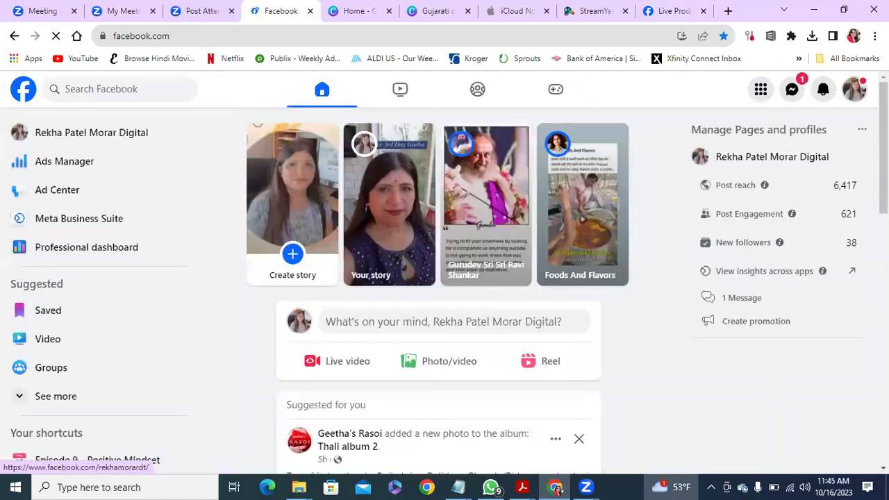
{"action": "left_click", "coordinate": [856, 90]}
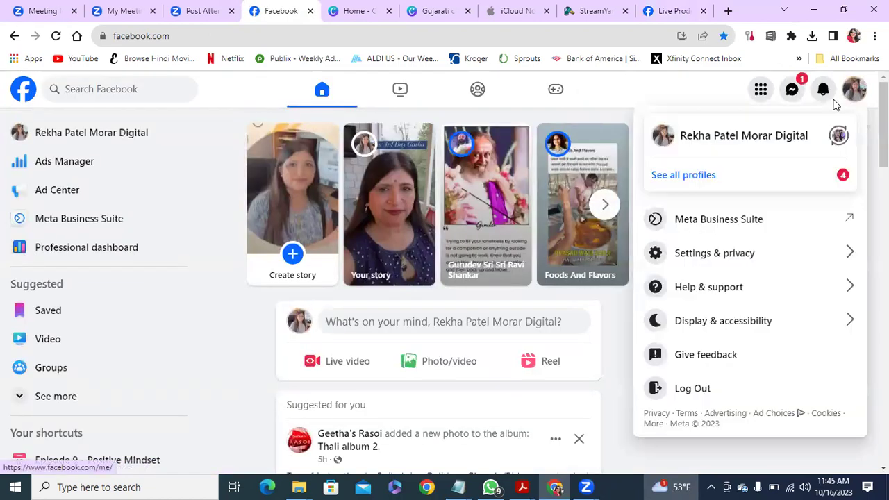
{"action": "left_click", "coordinate": [766, 134]}
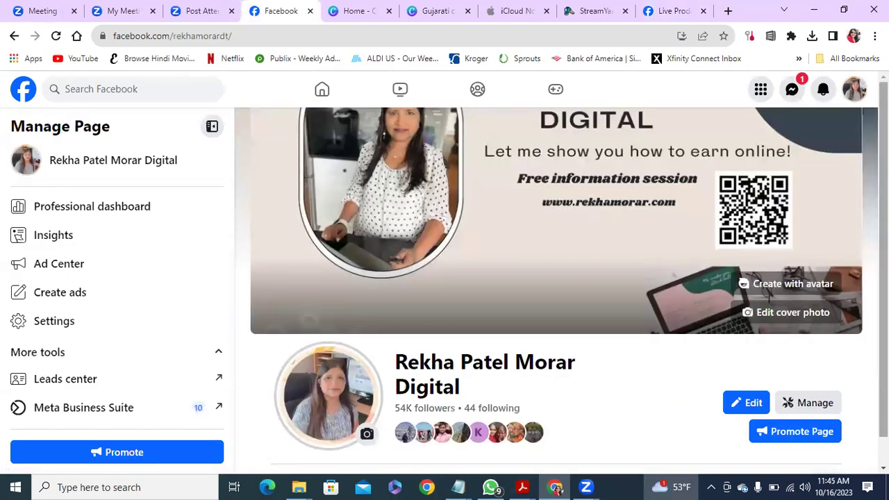
{"action": "scroll", "coordinate": [555, 292], "scroll_direction": "down", "scroll_amount": 10}
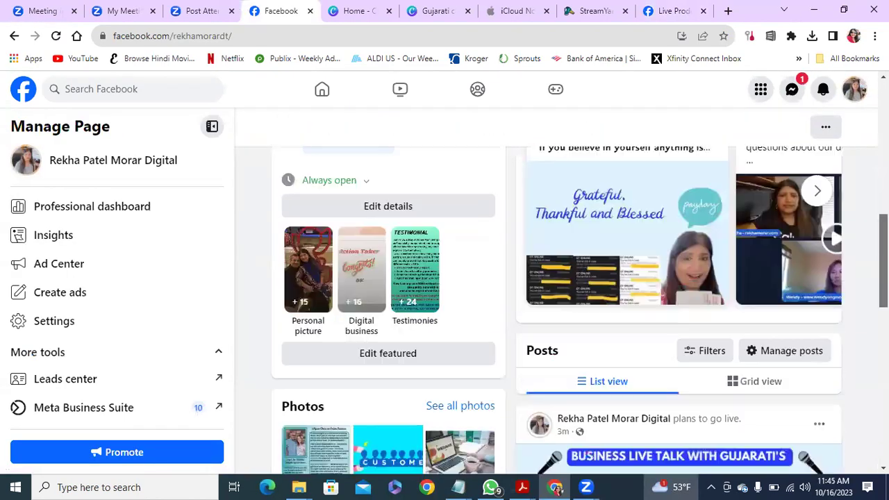
{"action": "scroll", "coordinate": [679, 312], "scroll_direction": "down", "scroll_amount": 2}
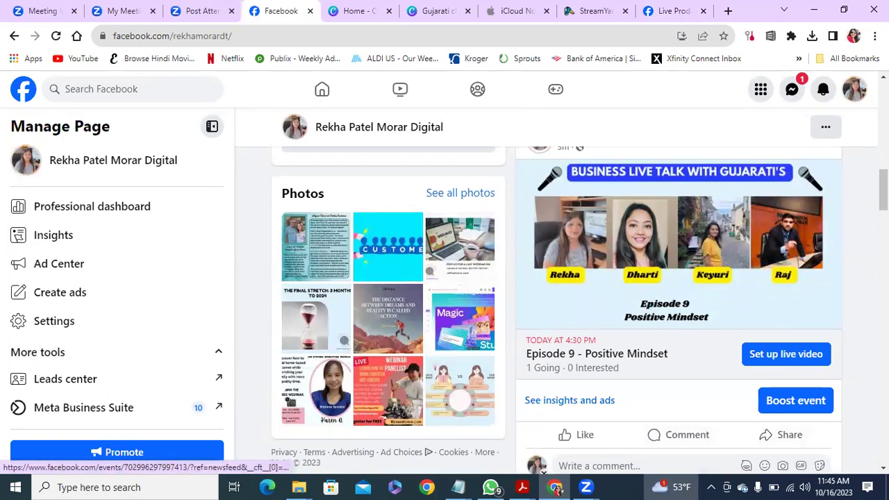
{"action": "left_click_drag", "start_coordinate": [884, 189], "coordinate": [883, 104]}
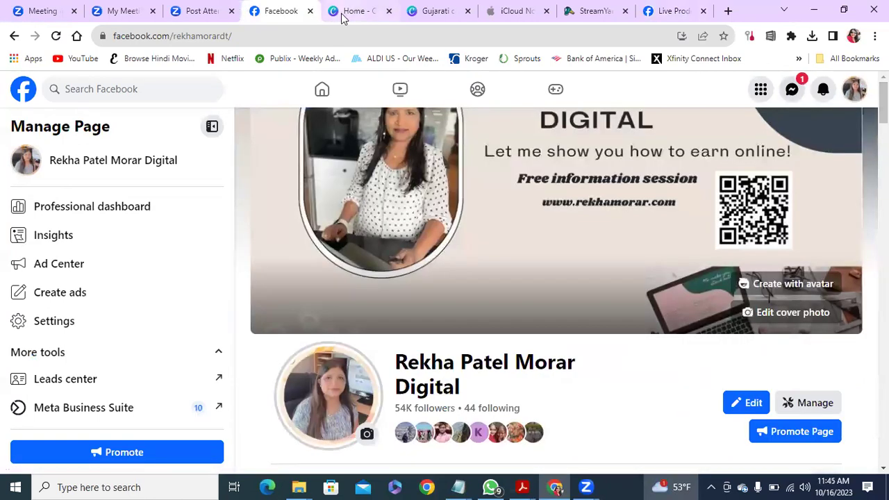
Search for the business consultant co-host's page, open it, and scroll its posts for the Episode 9 event.
{"action": "left_click", "coordinate": [141, 89]}
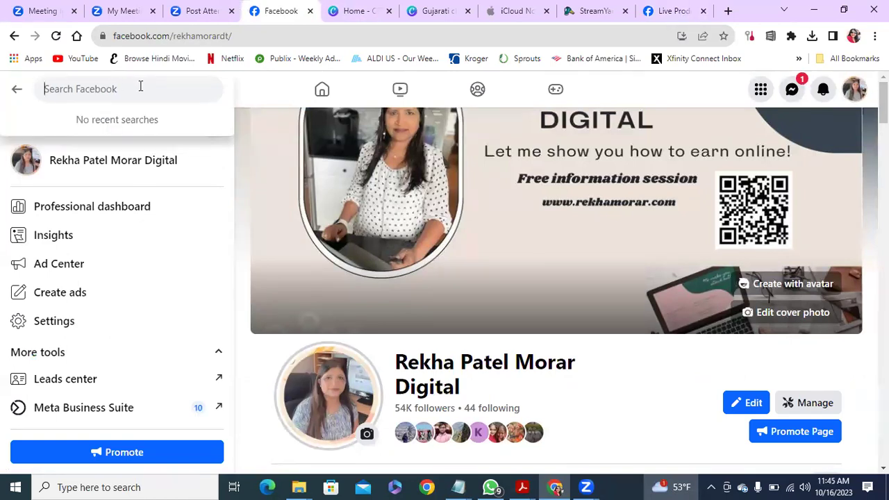
{"action": "type", "text": "ra"}
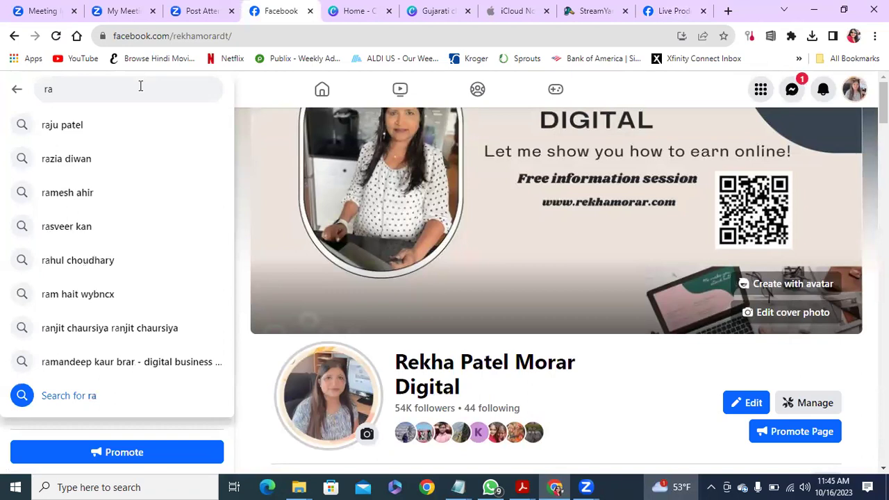
{"action": "type", "text": "j"}
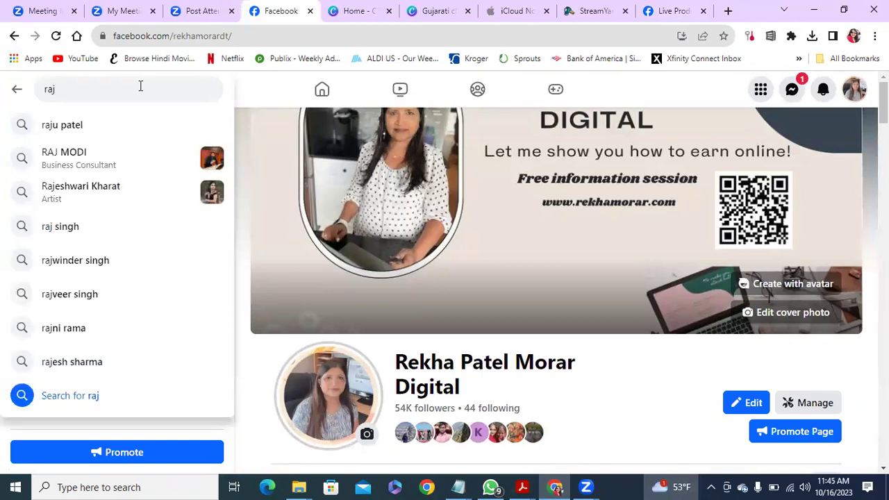
{"action": "left_click", "coordinate": [78, 154]}
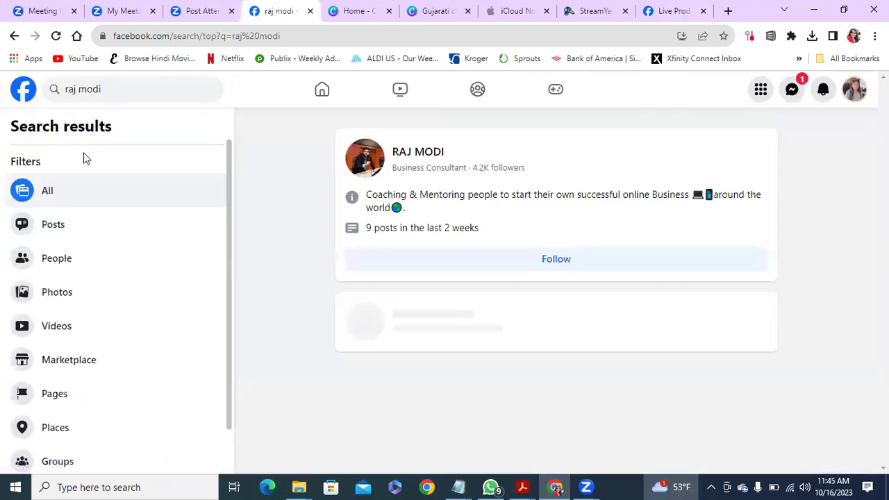
{"action": "mouse_move", "coordinate": [417, 153]}
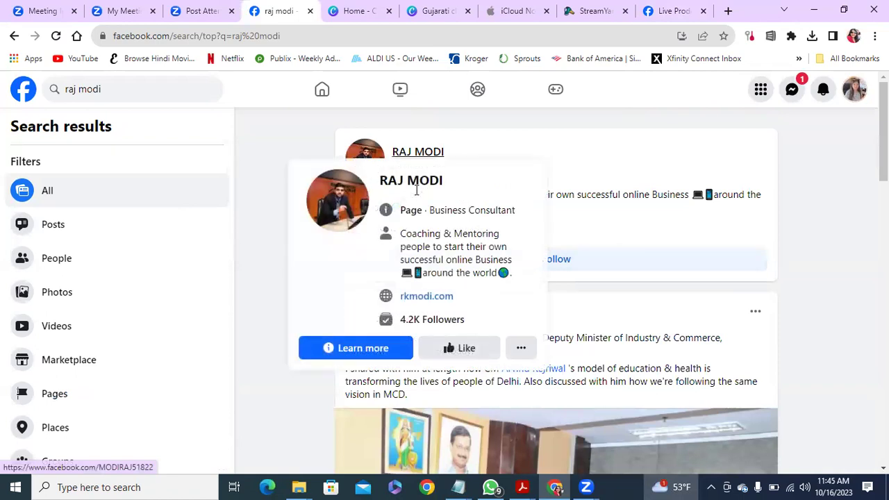
{"action": "left_click", "coordinate": [417, 189]}
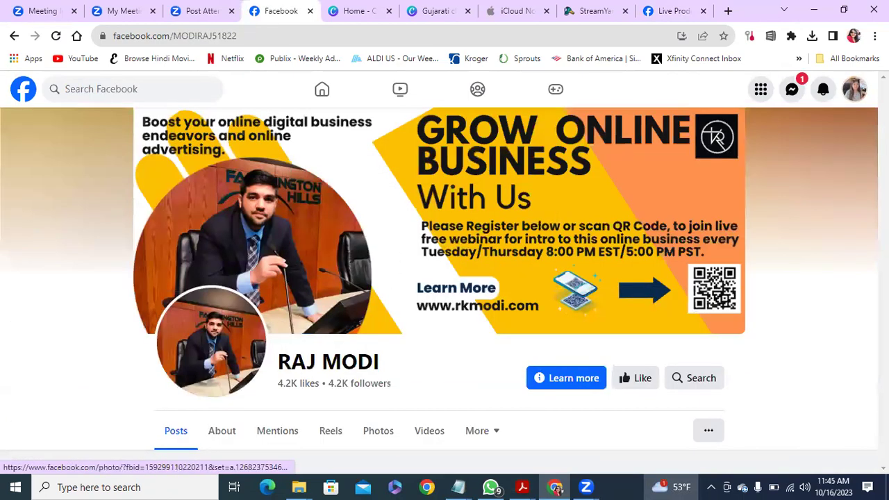
{"action": "scroll", "coordinate": [586, 415], "scroll_direction": "down", "scroll_amount": 8}
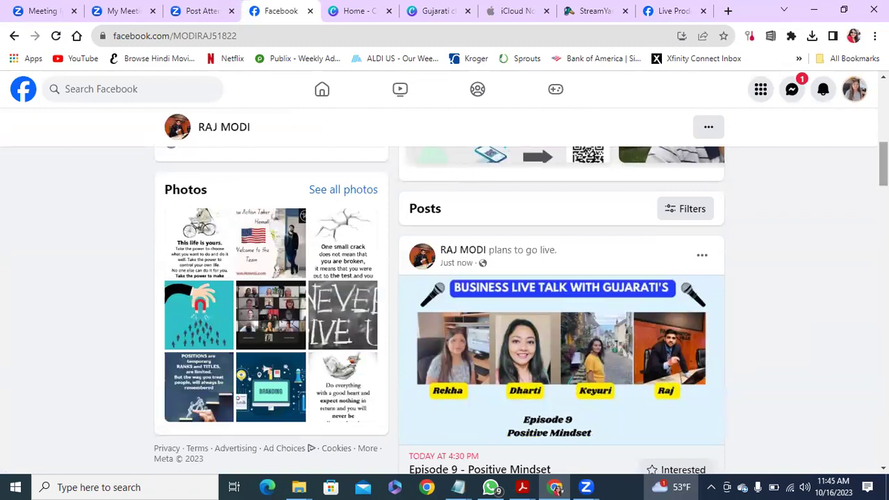
{"action": "scroll", "coordinate": [562, 309], "scroll_direction": "down", "scroll_amount": 1}
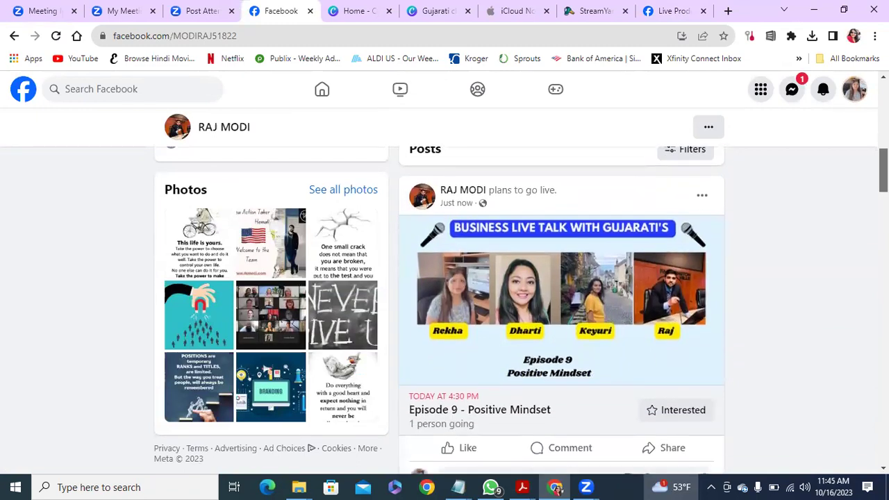
{"action": "scroll", "coordinate": [561, 309], "scroll_direction": "down", "scroll_amount": 4}
{"action": "scroll", "coordinate": [561, 308], "scroll_direction": "up", "scroll_amount": 7}
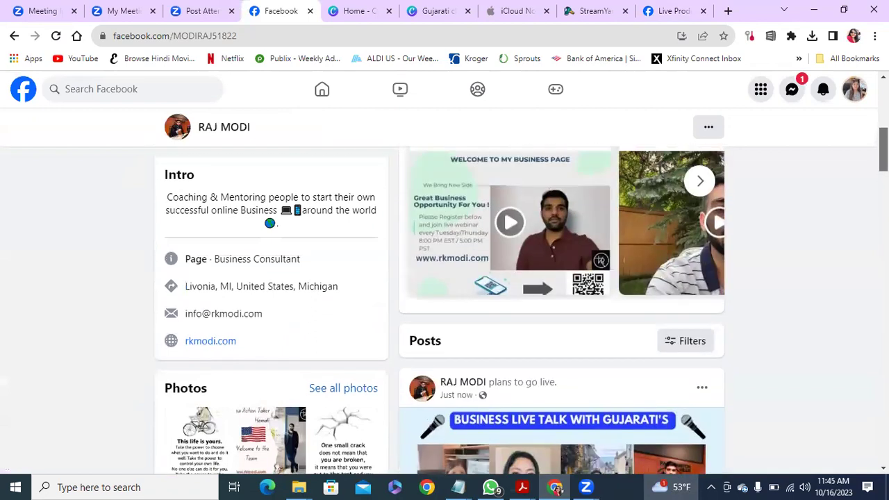
{"action": "scroll", "coordinate": [561, 309], "scroll_direction": "up", "scroll_amount": 5}
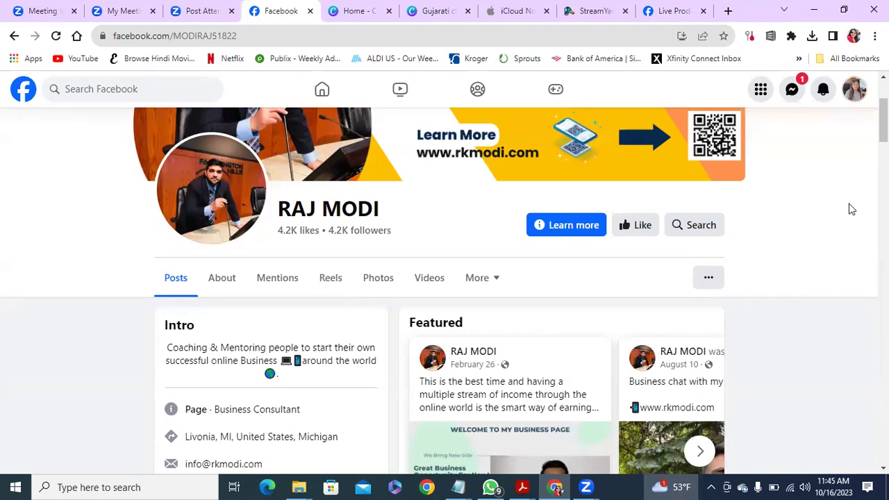
Return to StreamYard's Streams and recordings, listing Episode 9 - Positive Mindset at 04:30 PM.
{"action": "left_click", "coordinate": [590, 12]}
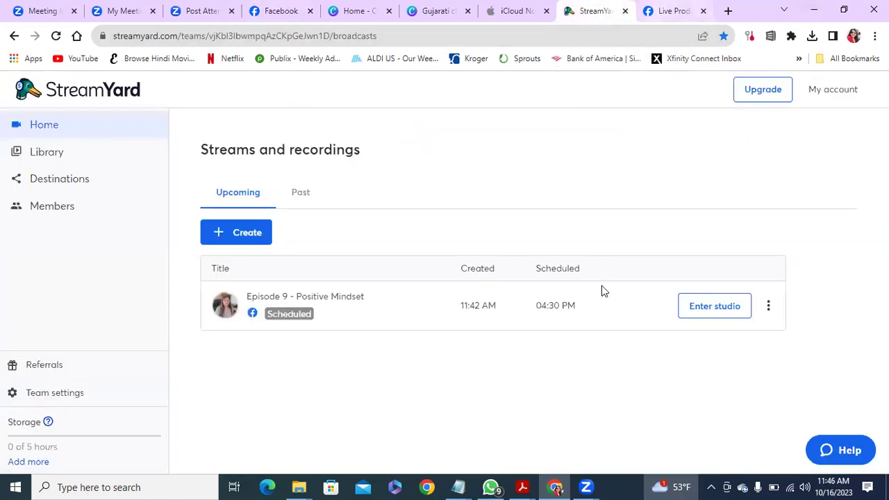
{"action": "mouse_move", "coordinate": [589, 485]}
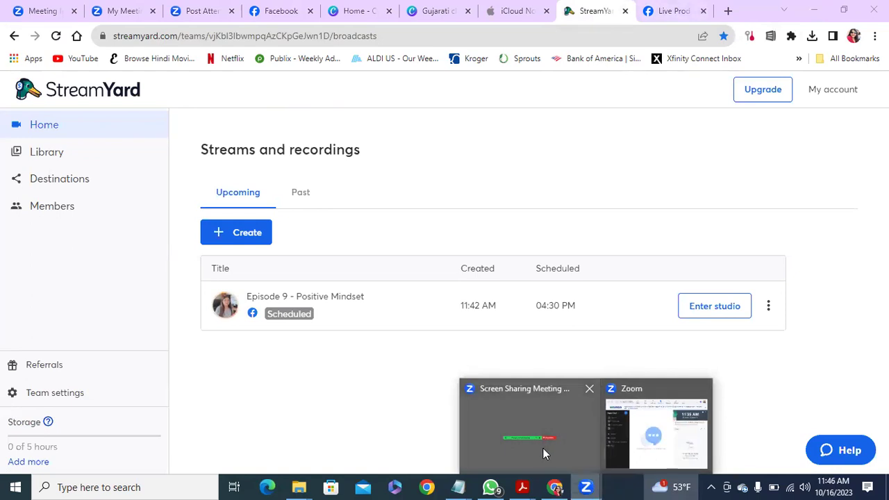